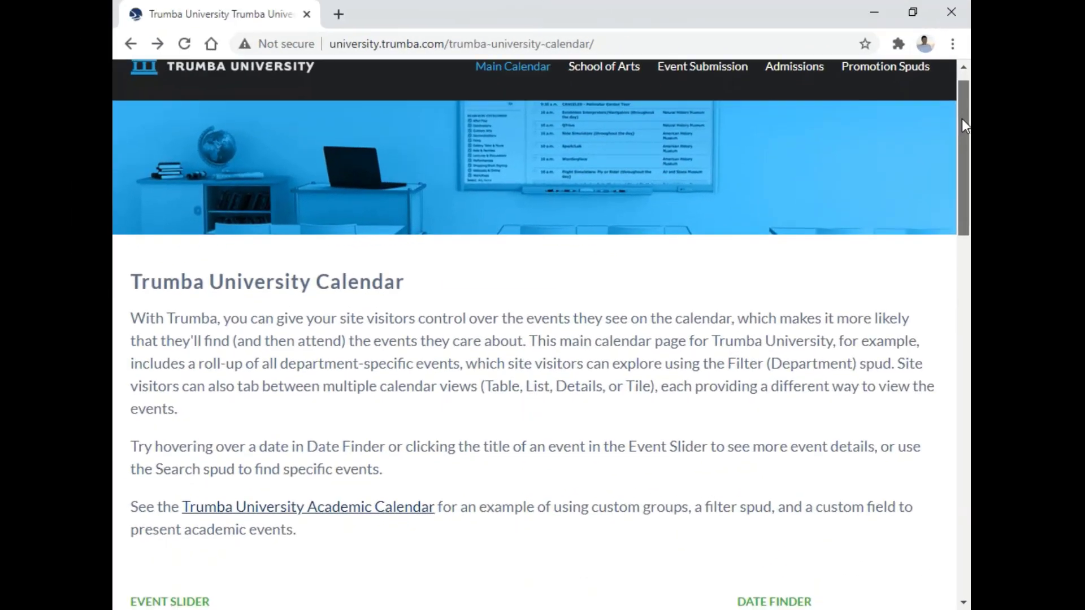
Open the Trumba University Campus Visitation Days event of December 20, 2022 from the calendar and view its additional event actions.
drag(962, 119, 970, 374)
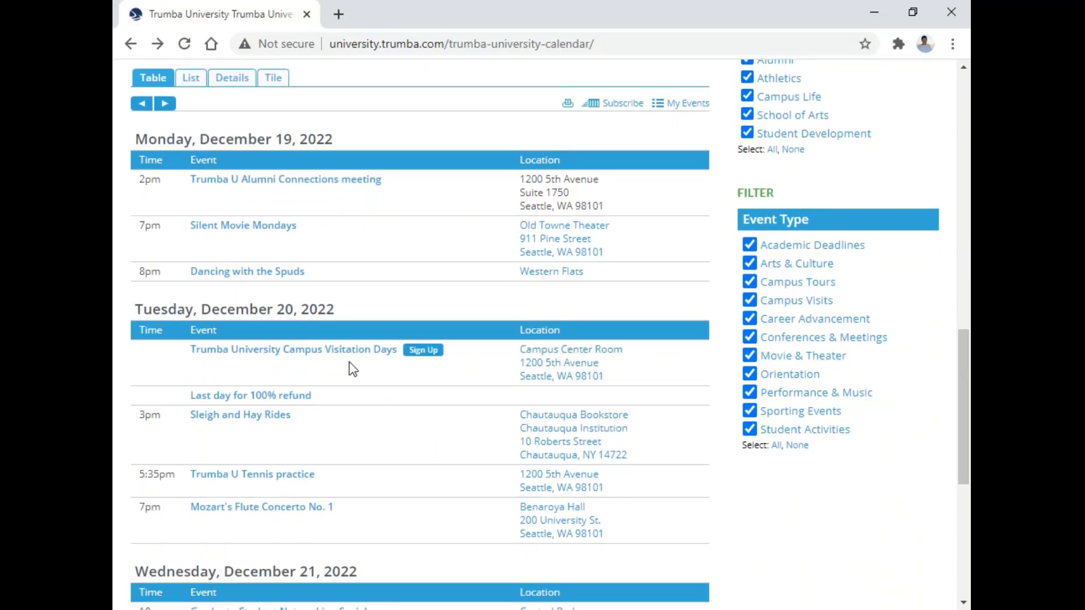
mouse_move(345, 362)
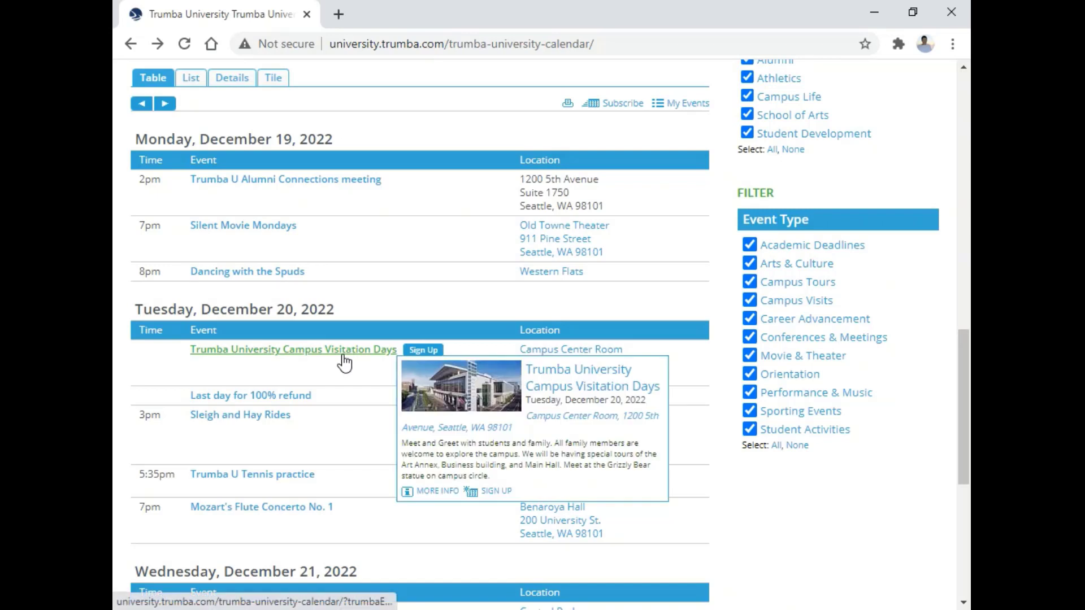
click(343, 355)
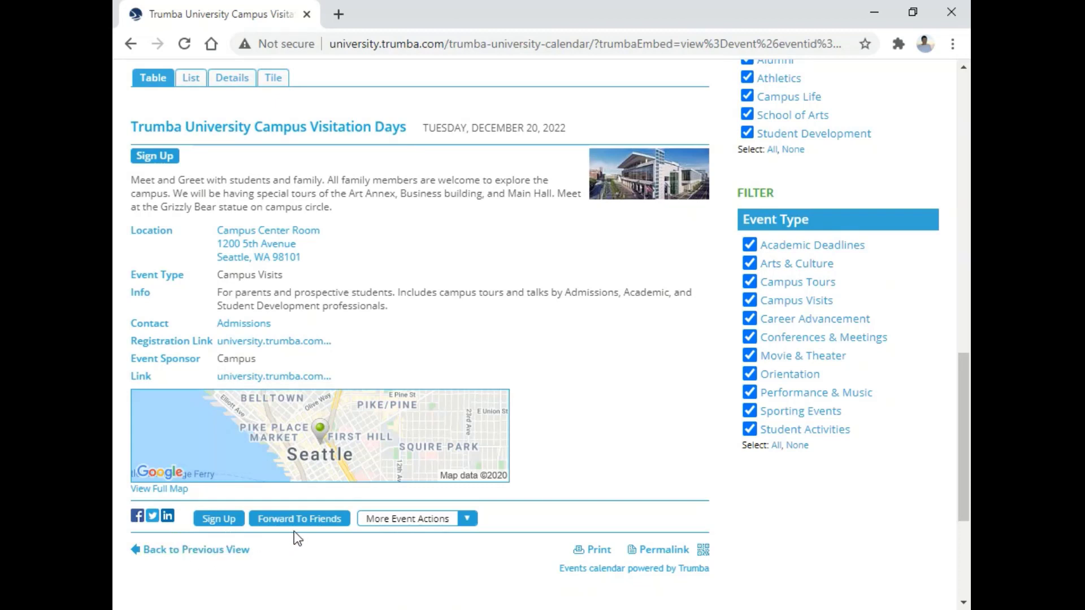
click(474, 521)
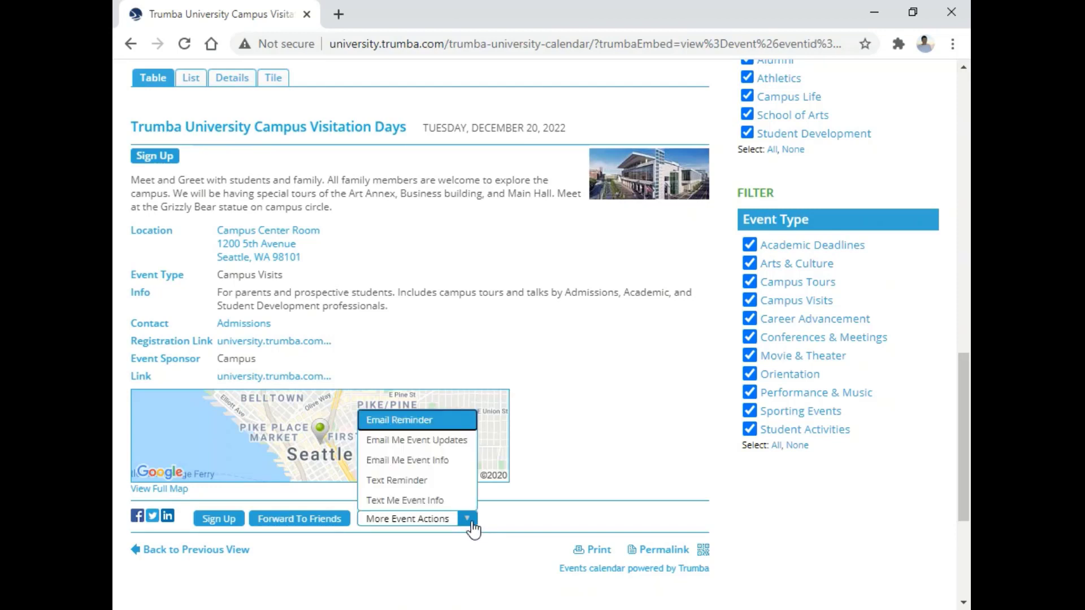
click(308, 557)
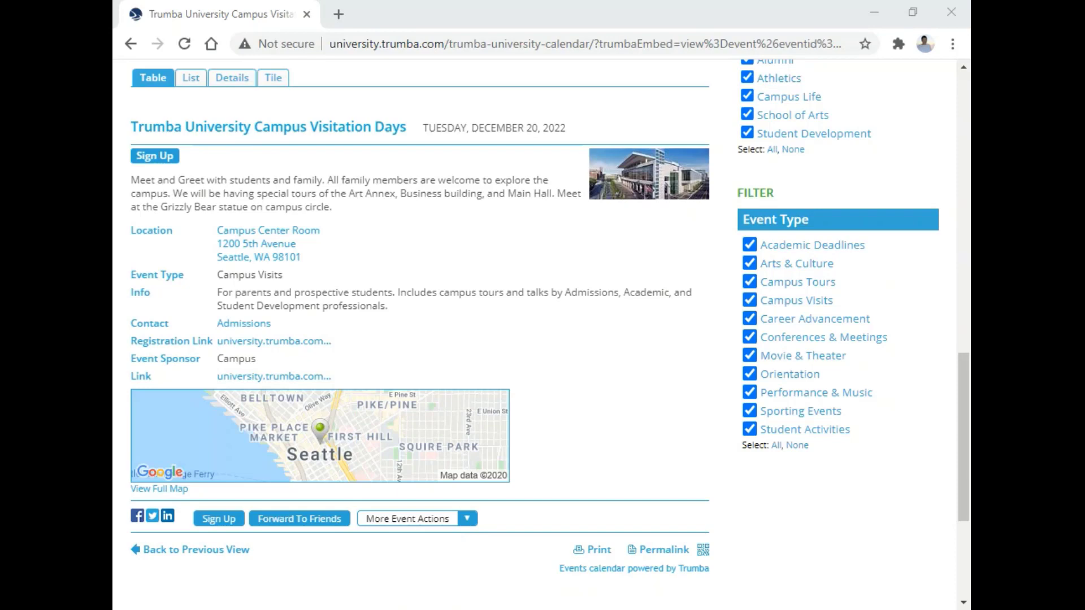
Open the event's sign-up form, view the degree choices, and answer Yes to the prior volunteering question.
click(229, 524)
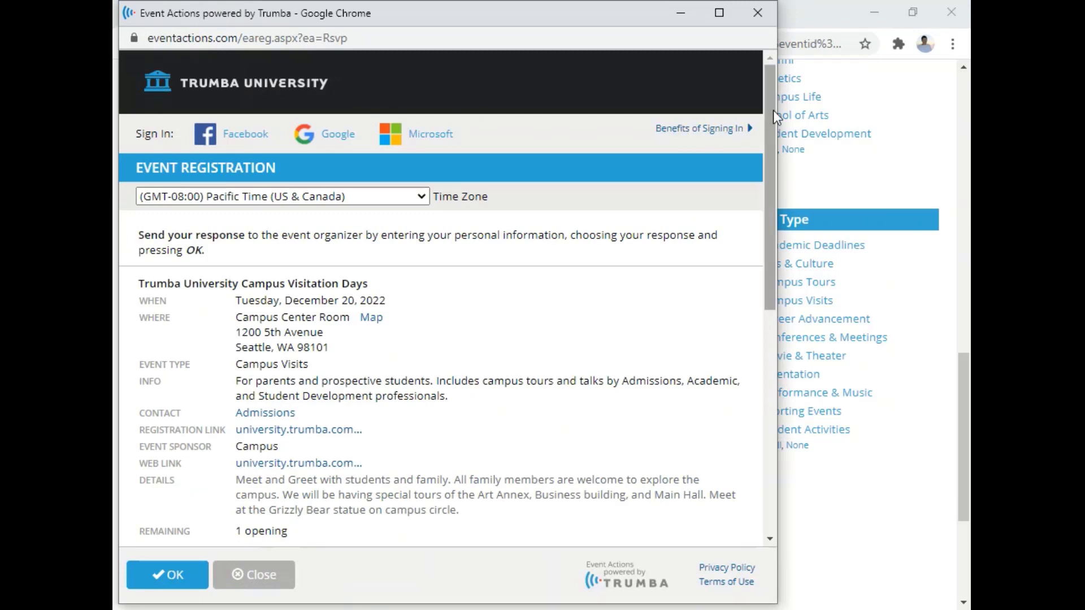
drag(773, 92, 802, 334)
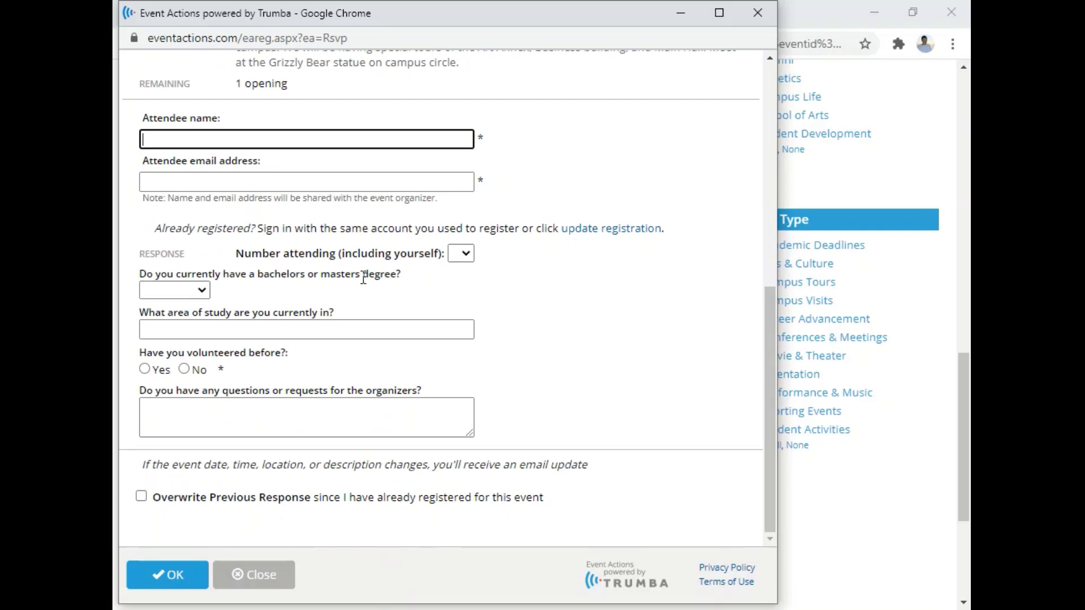
click(202, 292)
click(202, 292)
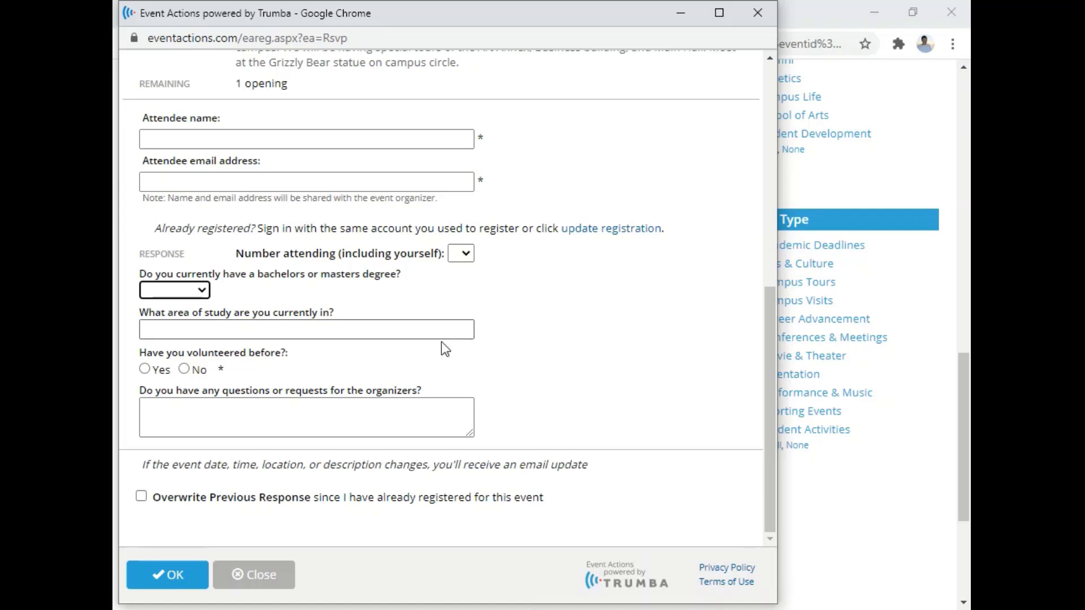
click(145, 369)
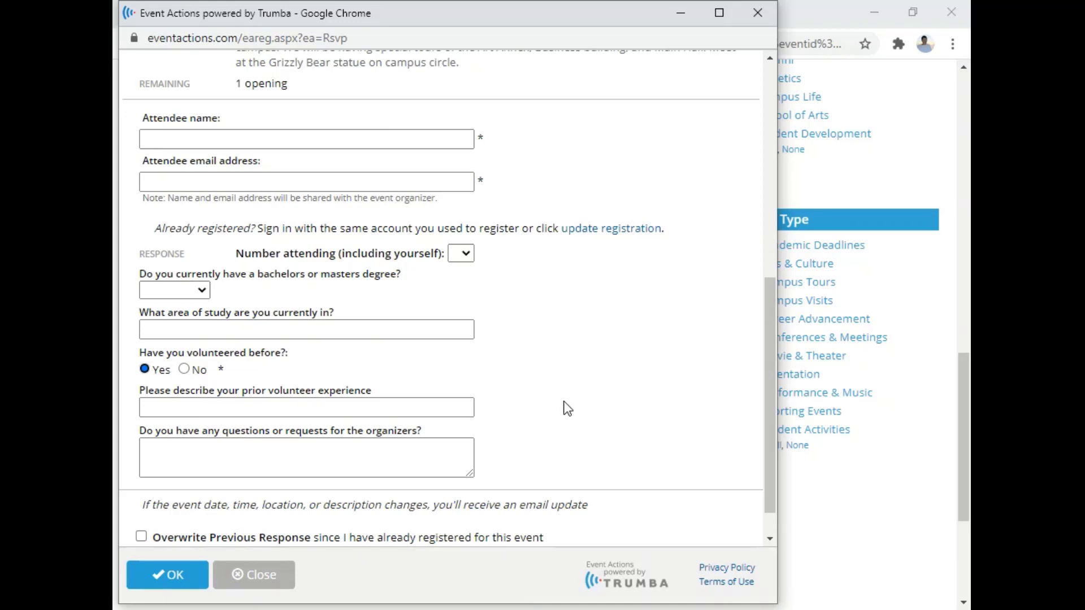
Sign in with Facebook and submit the registration for 1 attendee, answering No to prior volunteering and asking "Will lunch be served?".
drag(771, 370, 661, 164)
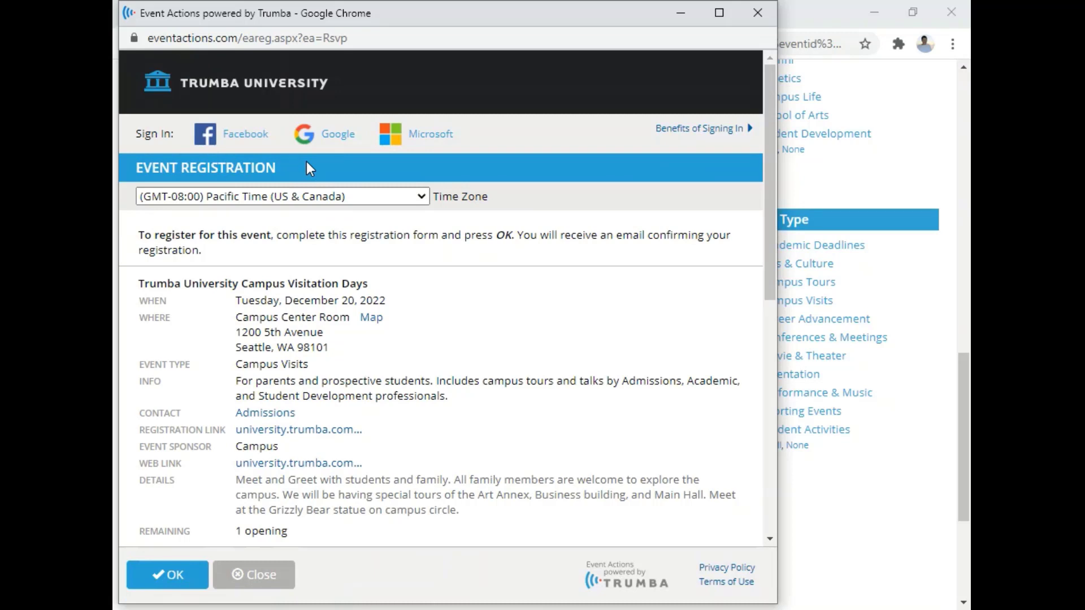
click(245, 135)
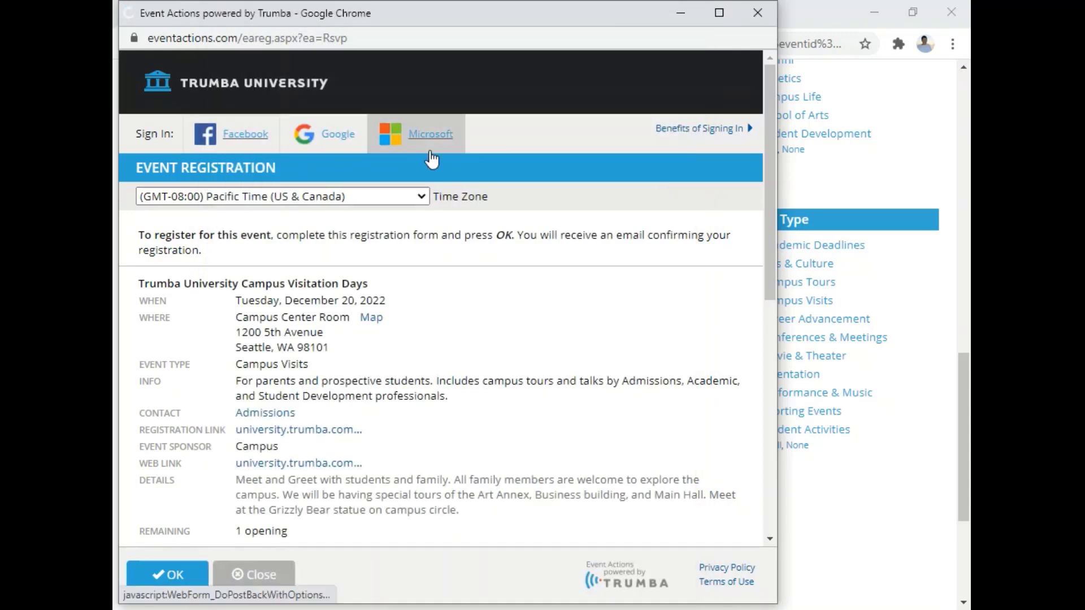
drag(770, 107, 769, 318)
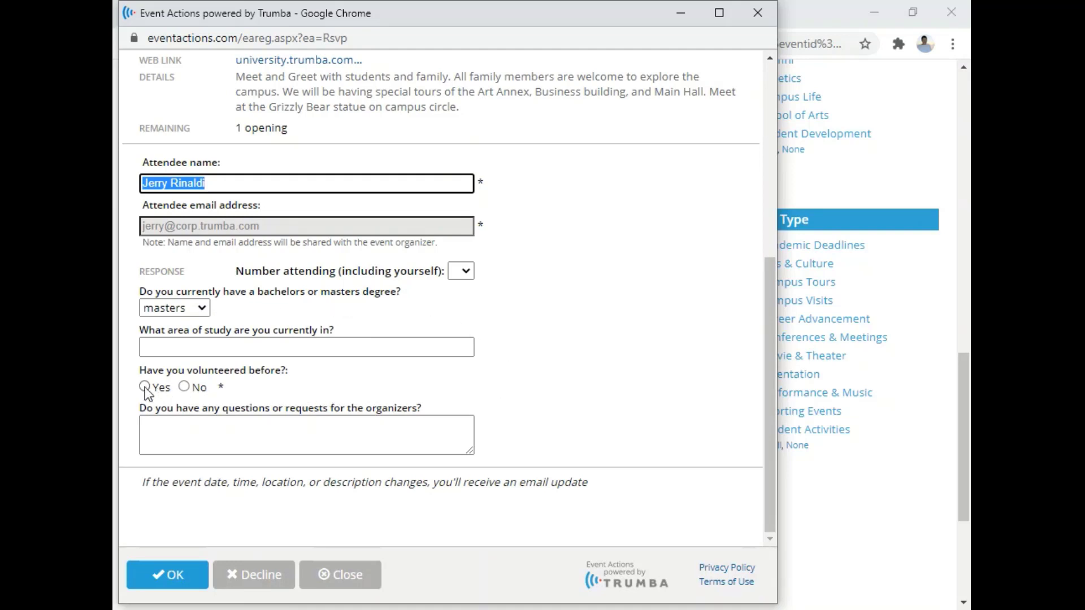
click(185, 388)
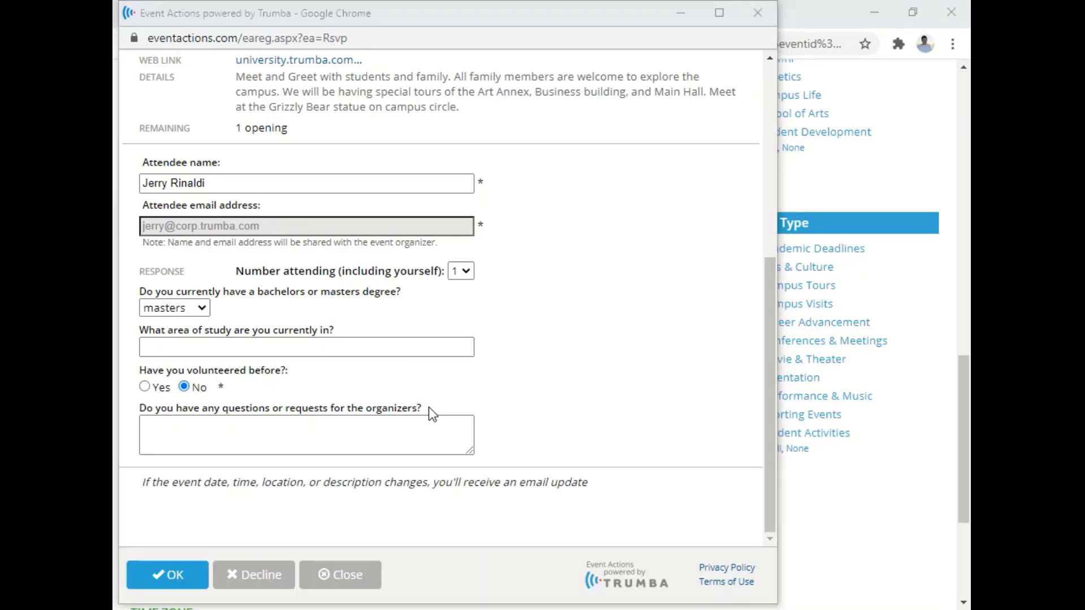
click(381, 434)
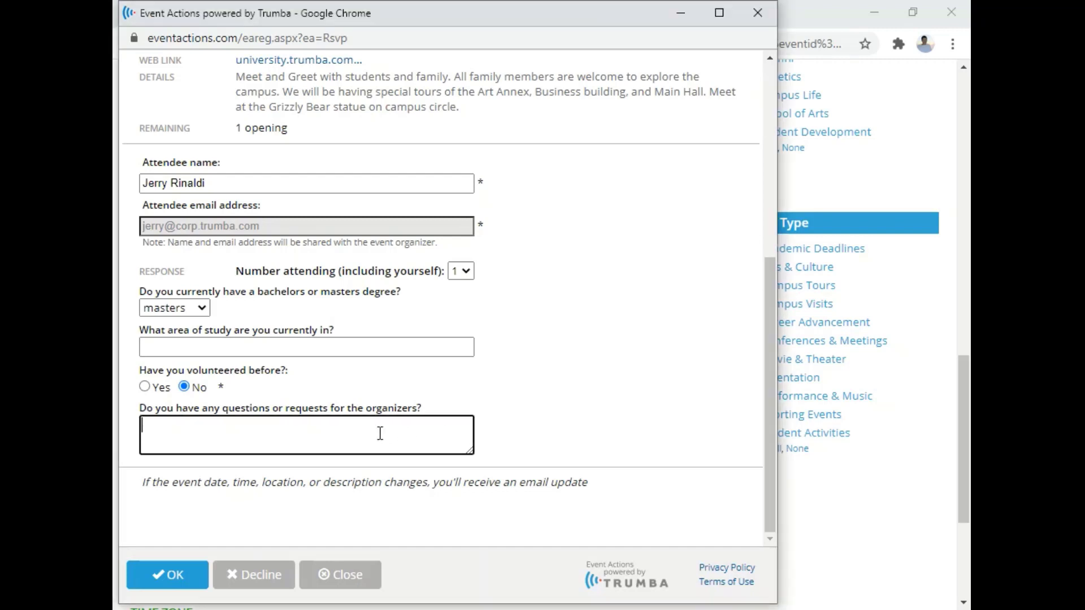
text(Will lunch be served?)
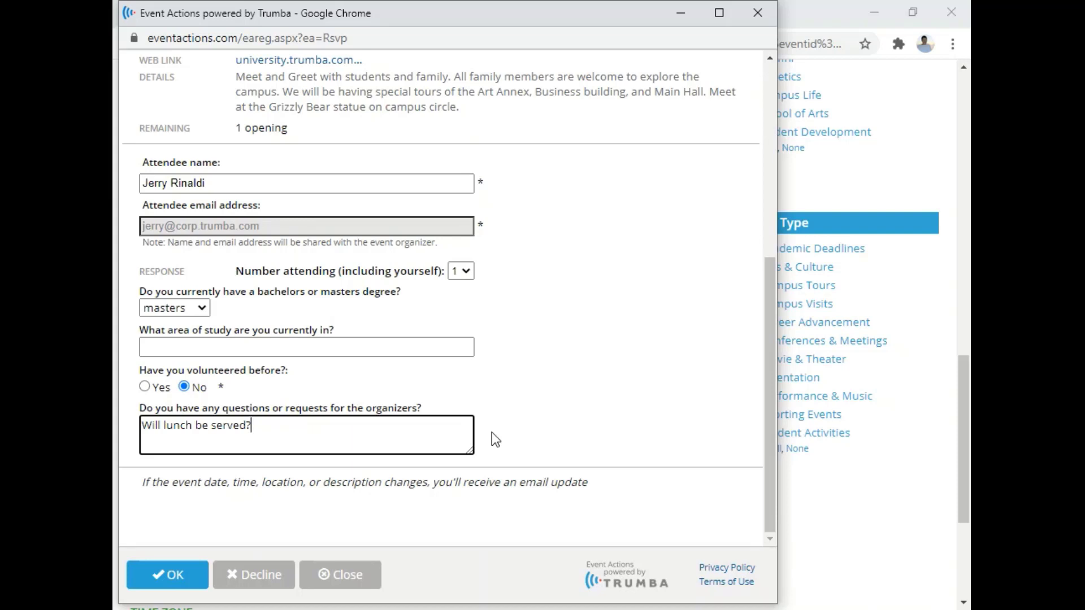
click(171, 578)
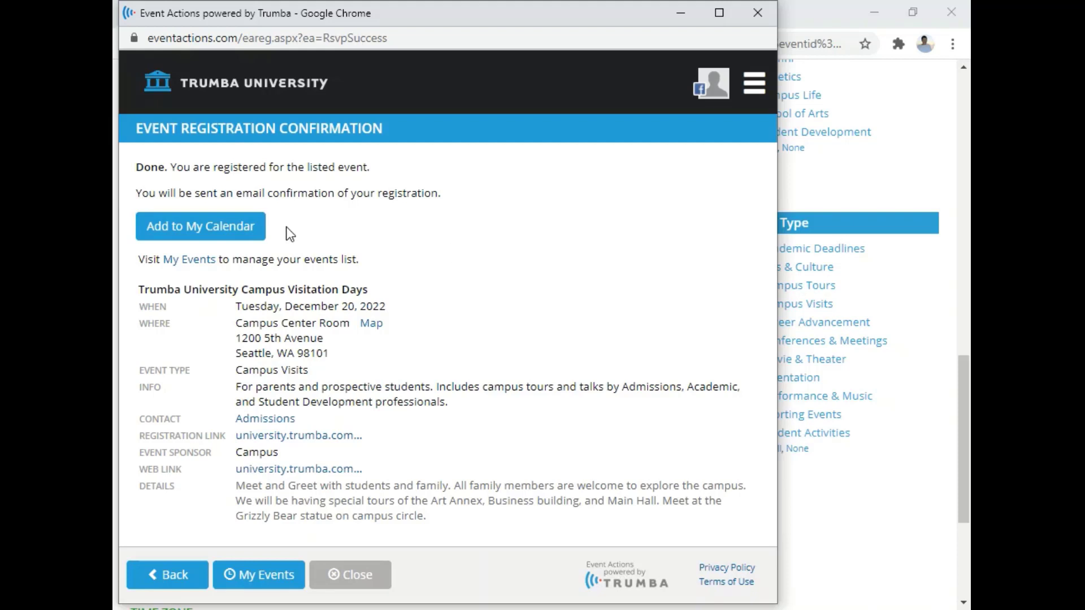
Add the registered event to Google Calendar with a 30-minute popup notification.
click(225, 229)
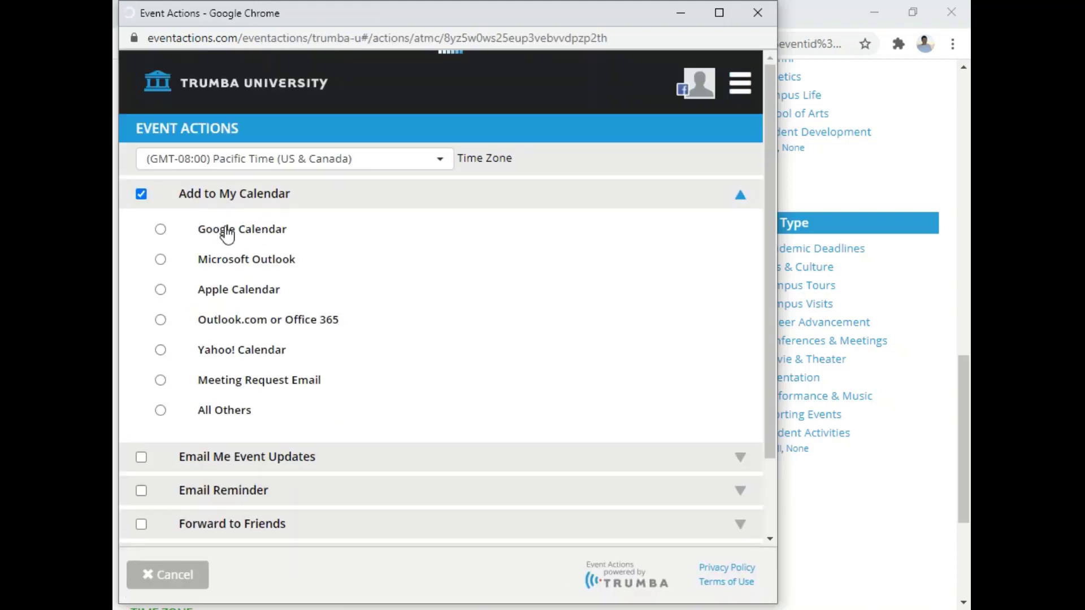
click(161, 291)
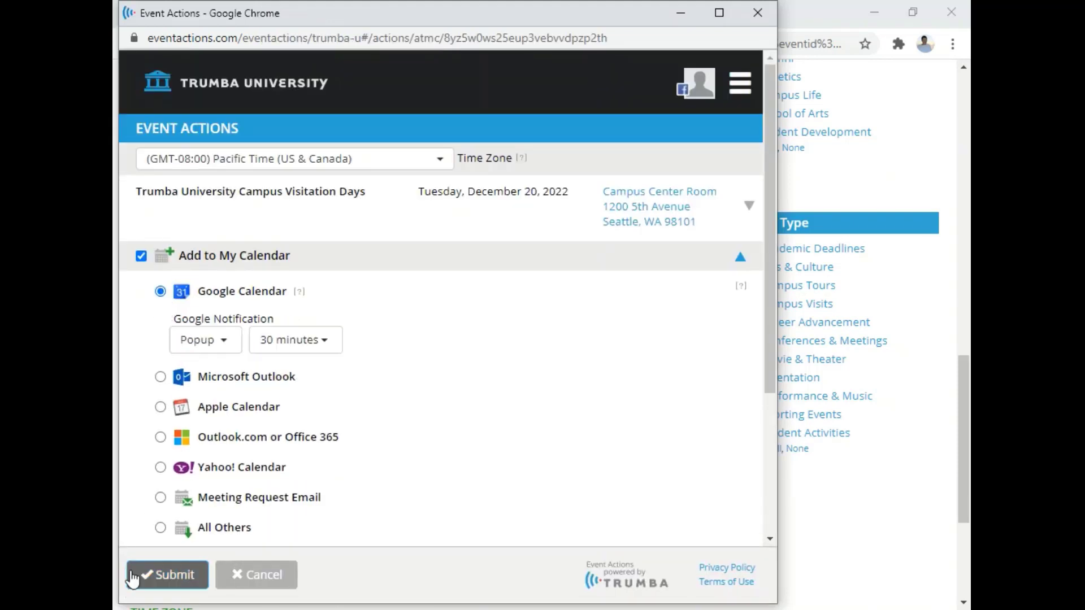
click(151, 579)
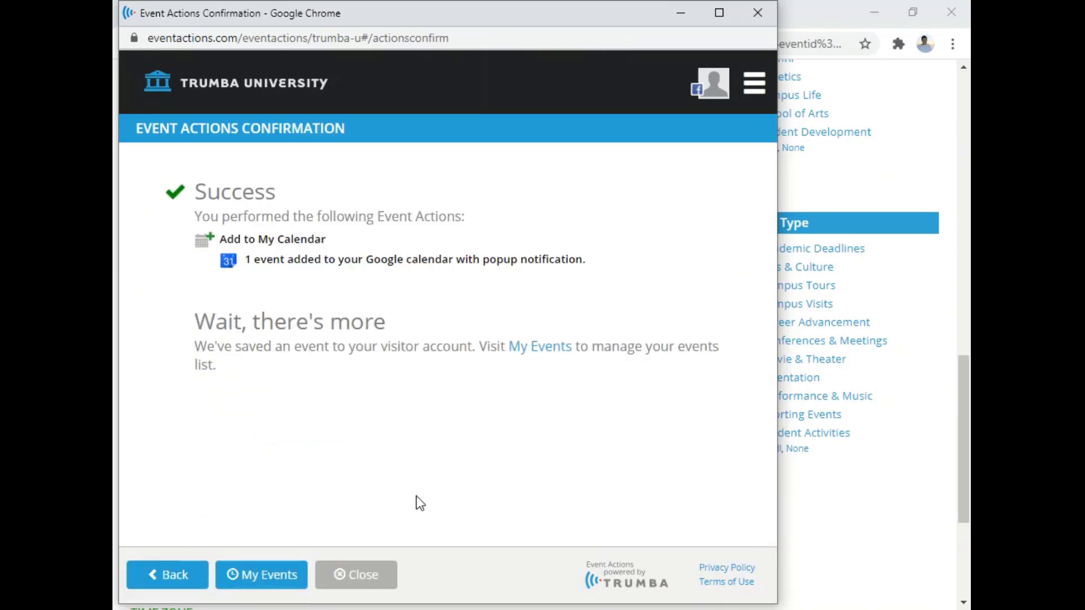
Find the Trumba University Campus Visitation Days event of December 20, 2022 in the My Events list.
click(261, 576)
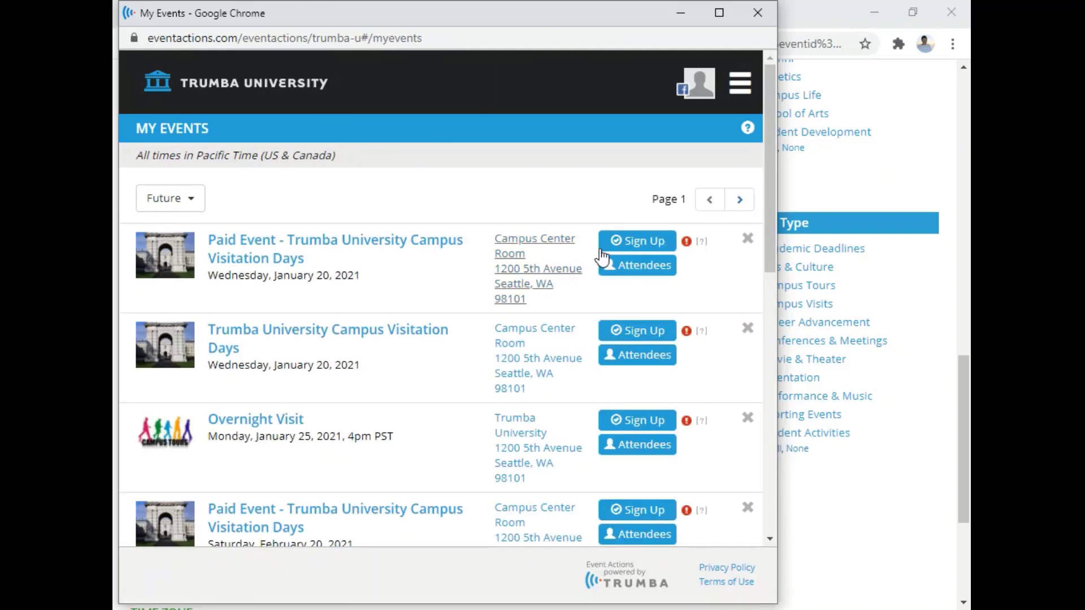
click(740, 200)
click(740, 200)
click(740, 200)
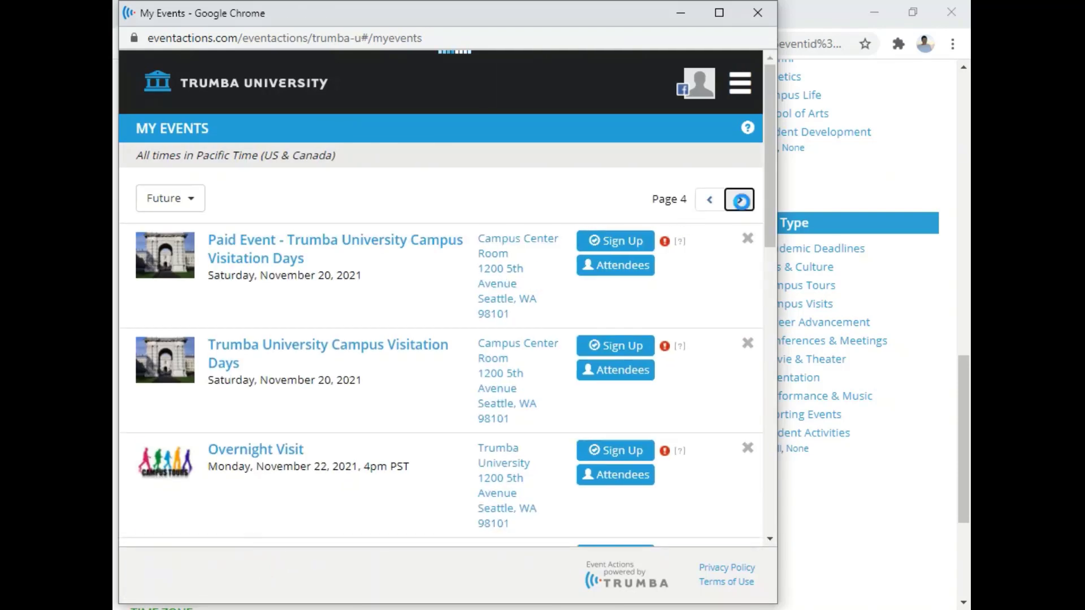
click(740, 200)
click(739, 200)
click(739, 200)
click(740, 200)
click(740, 200)
click(740, 200)
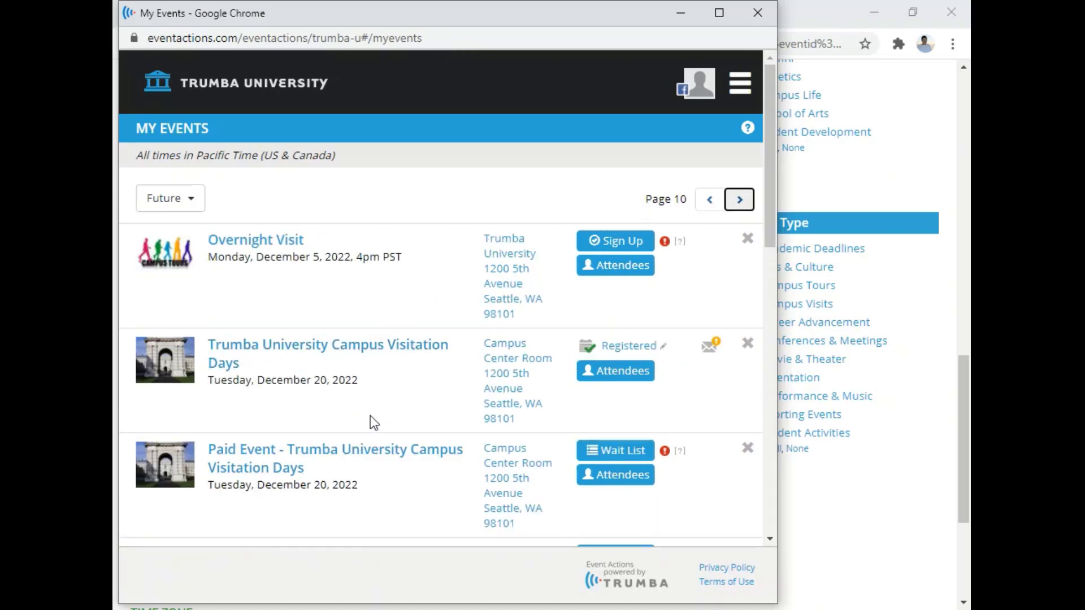
Review the December 20 Campus Visitation Days event's details and its submitted registration response, closing both without changes.
click(388, 349)
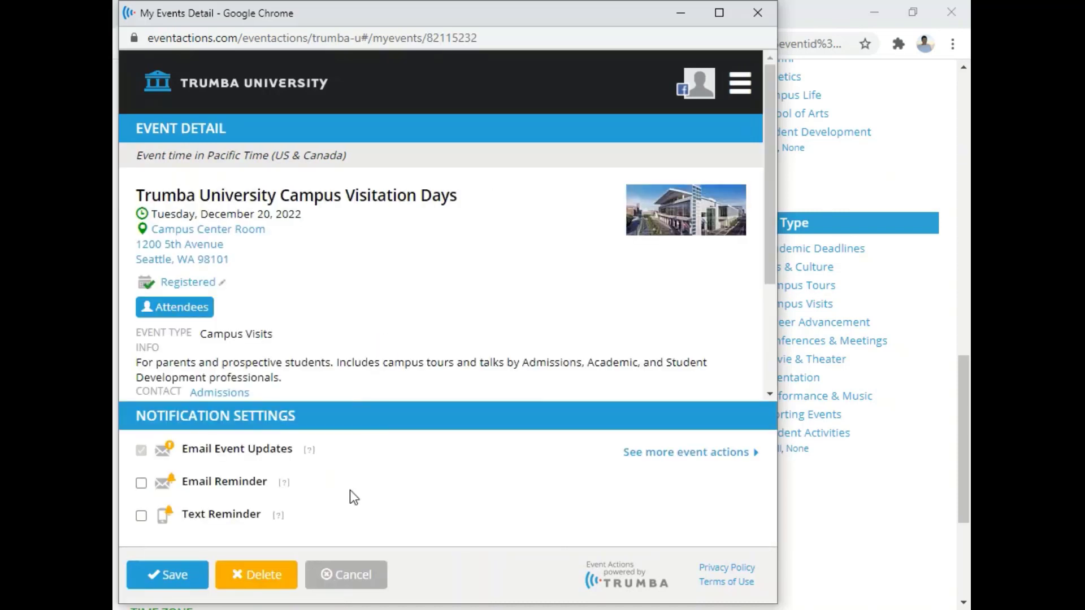
click(344, 574)
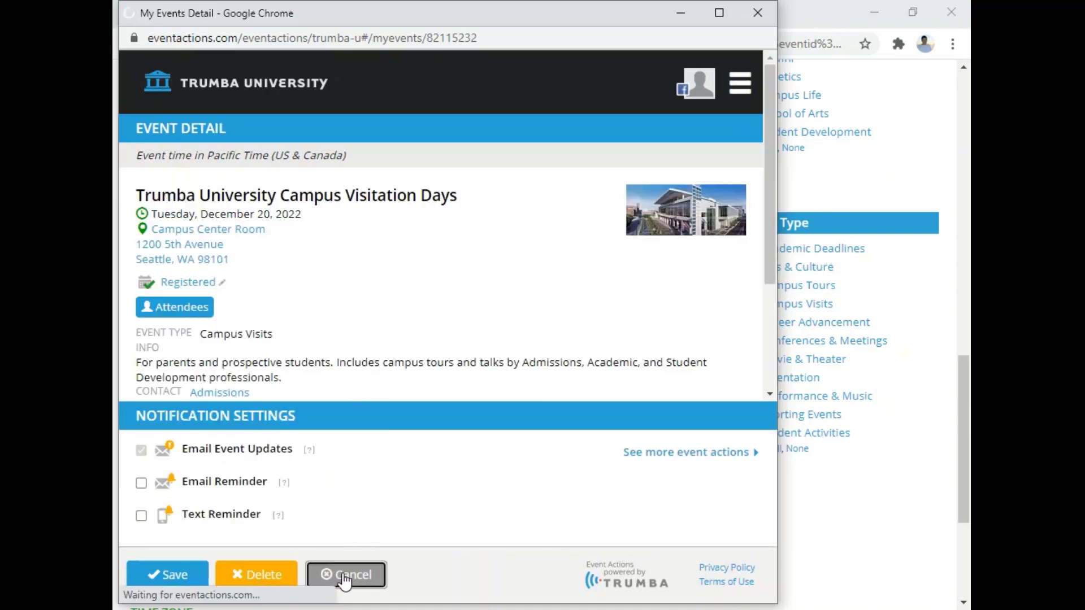
click(604, 355)
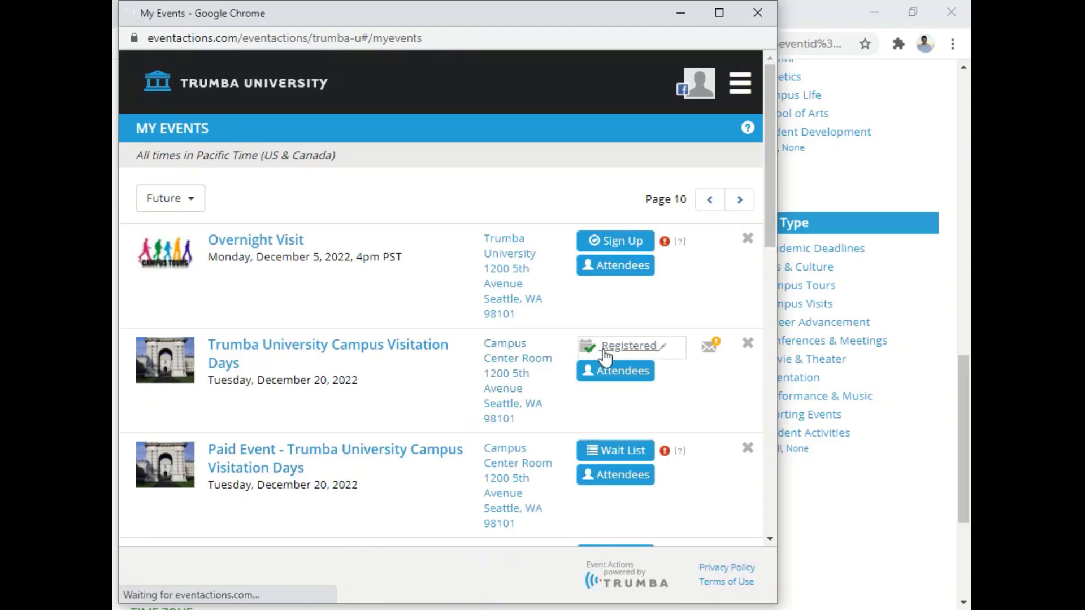
scroll(598, 348, down, 7)
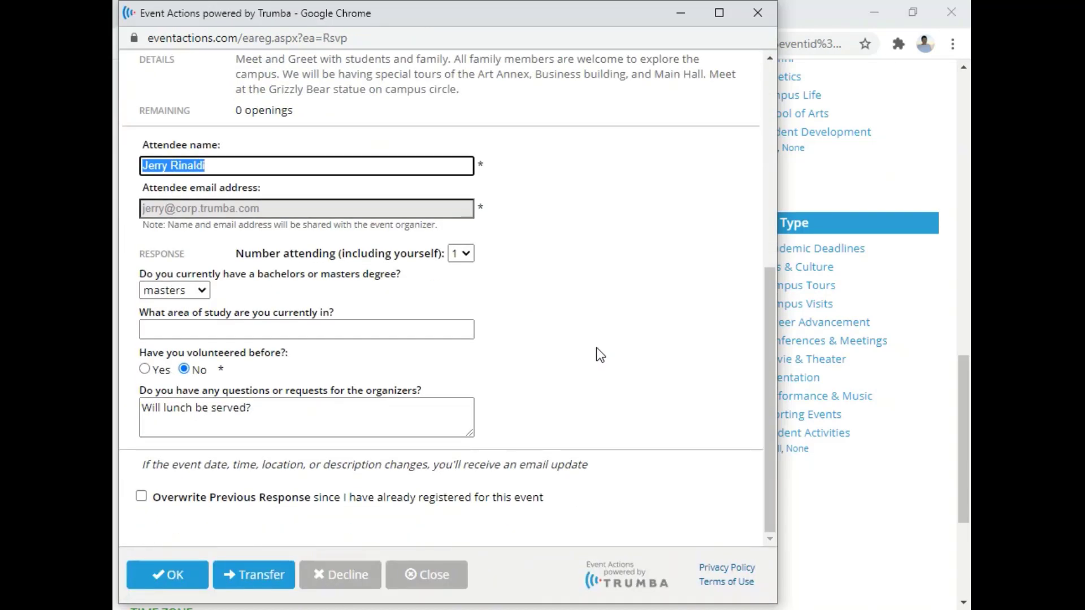
click(418, 573)
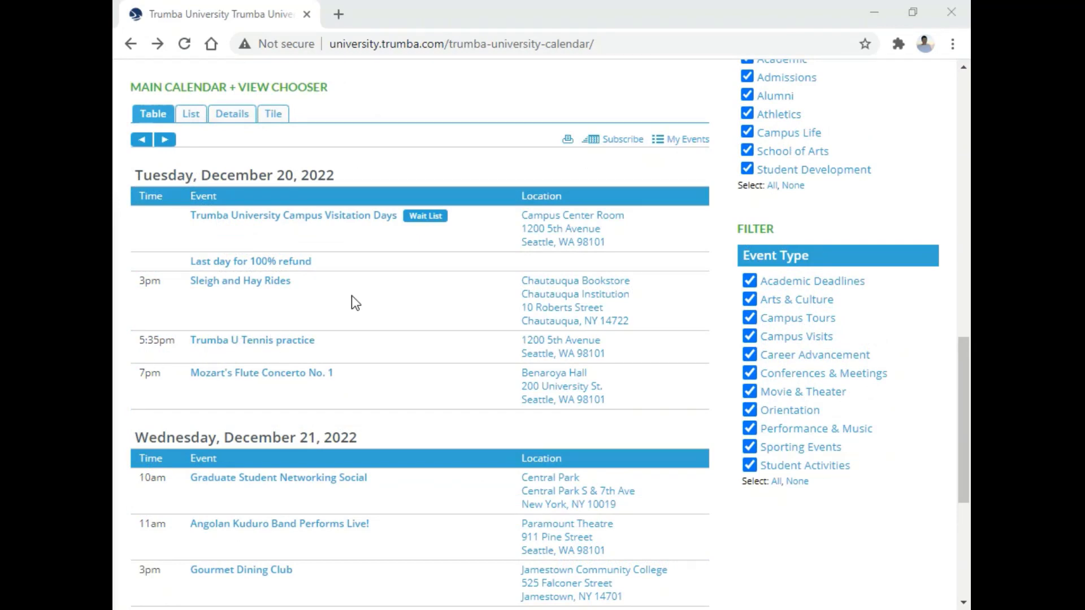
Join the wait list for the December 20 Campus Visitation Days event, keeping masters as the degree.
click(429, 223)
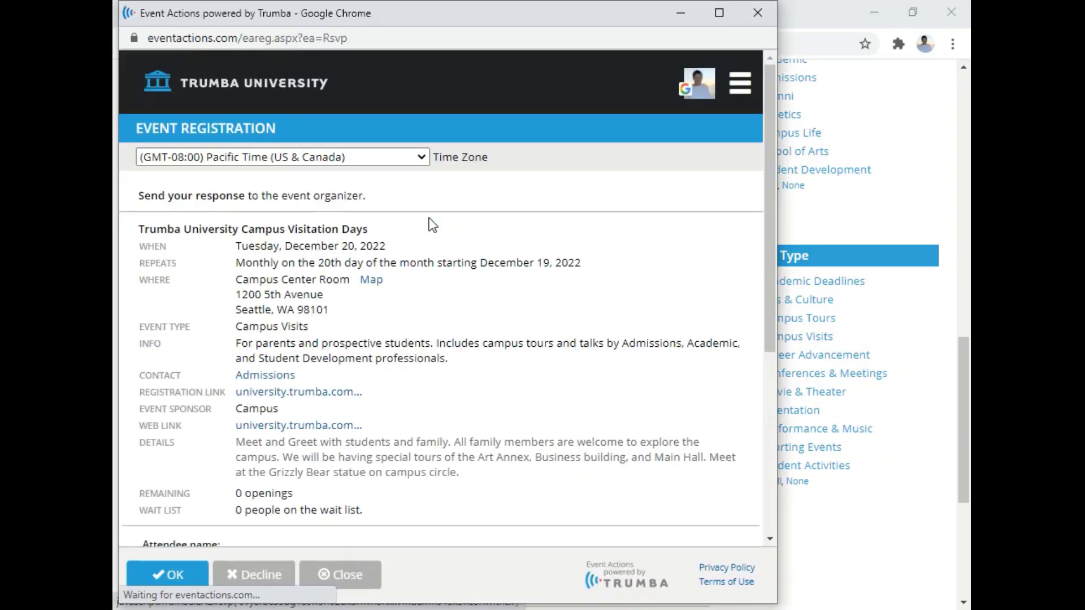
drag(770, 228, 788, 432)
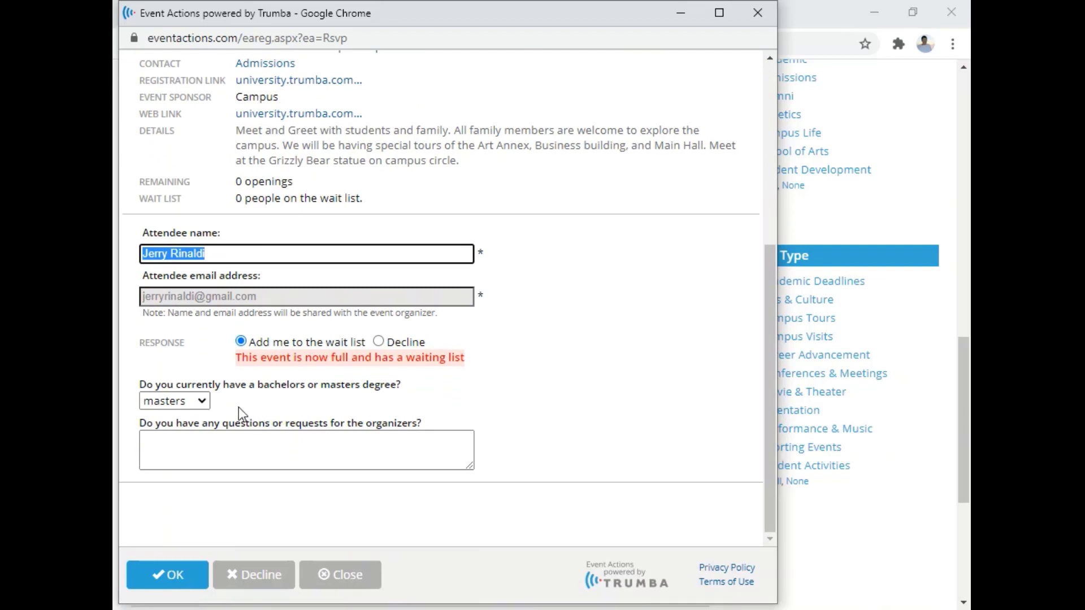
click(204, 402)
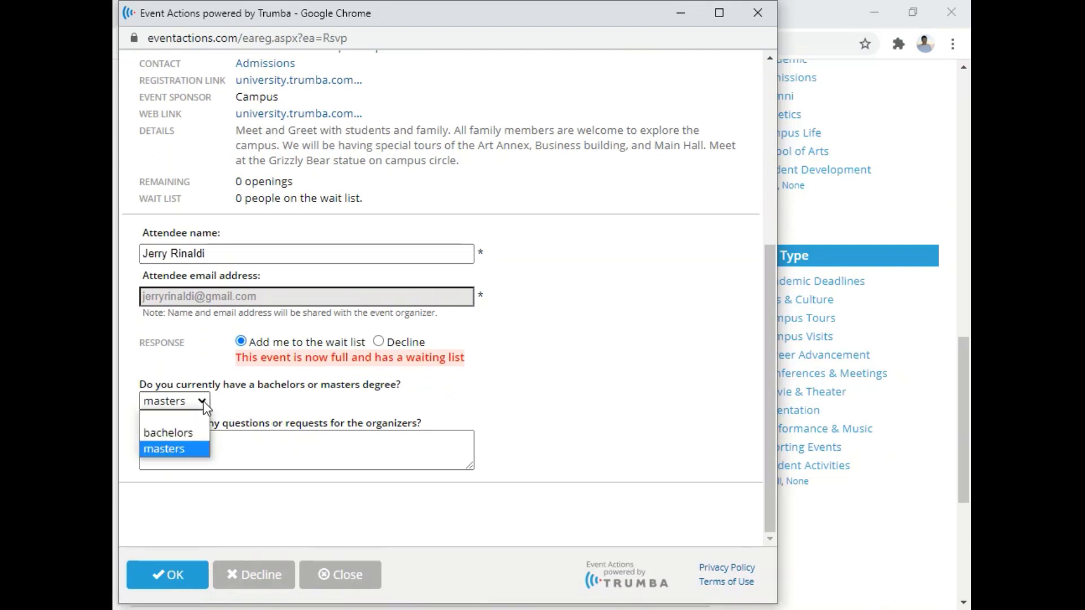
click(204, 403)
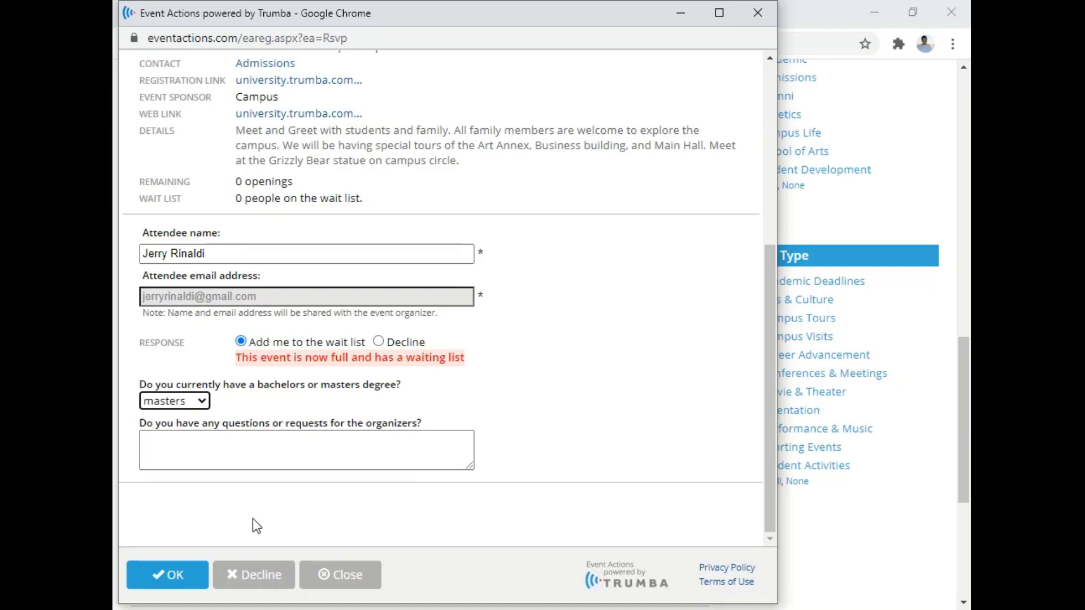
click(163, 574)
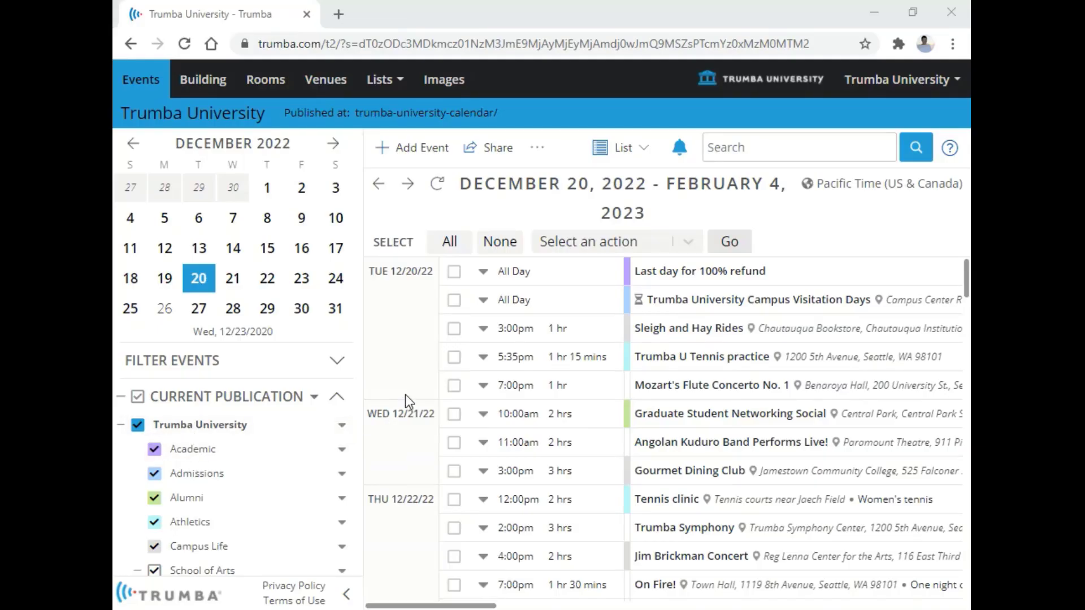
Open the registration settings of the December 20 Campus Visitation Days event in the Trumba editor and turn off sending invitations.
click(483, 301)
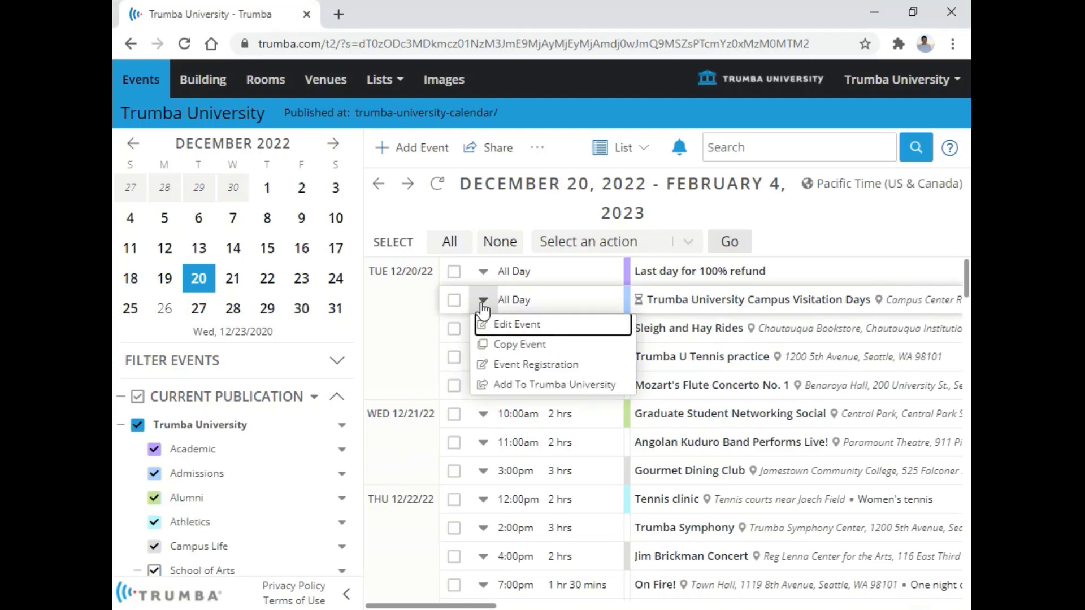
click(505, 364)
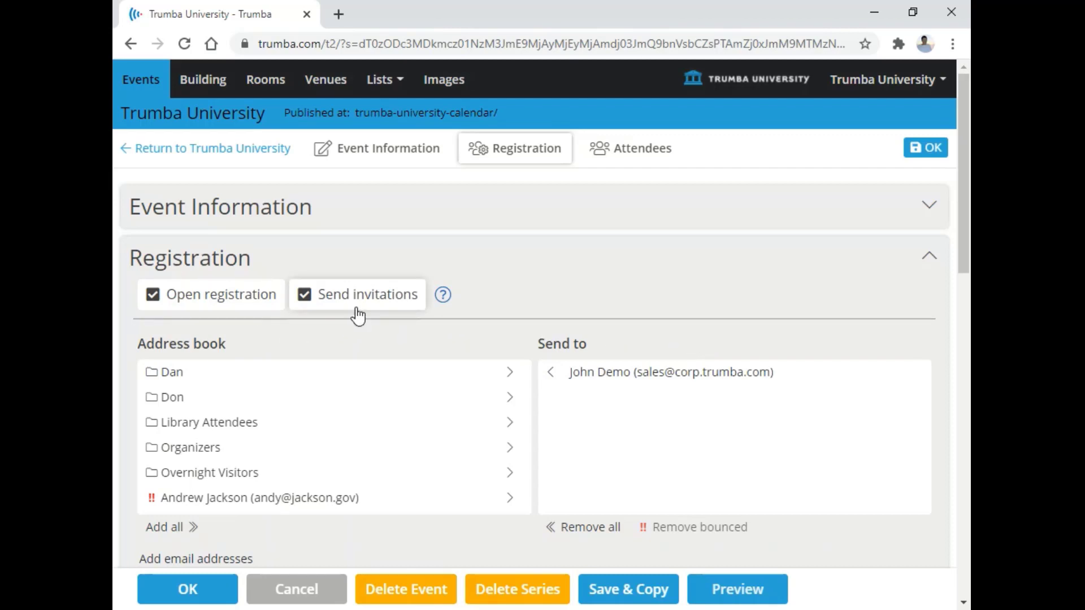
click(305, 304)
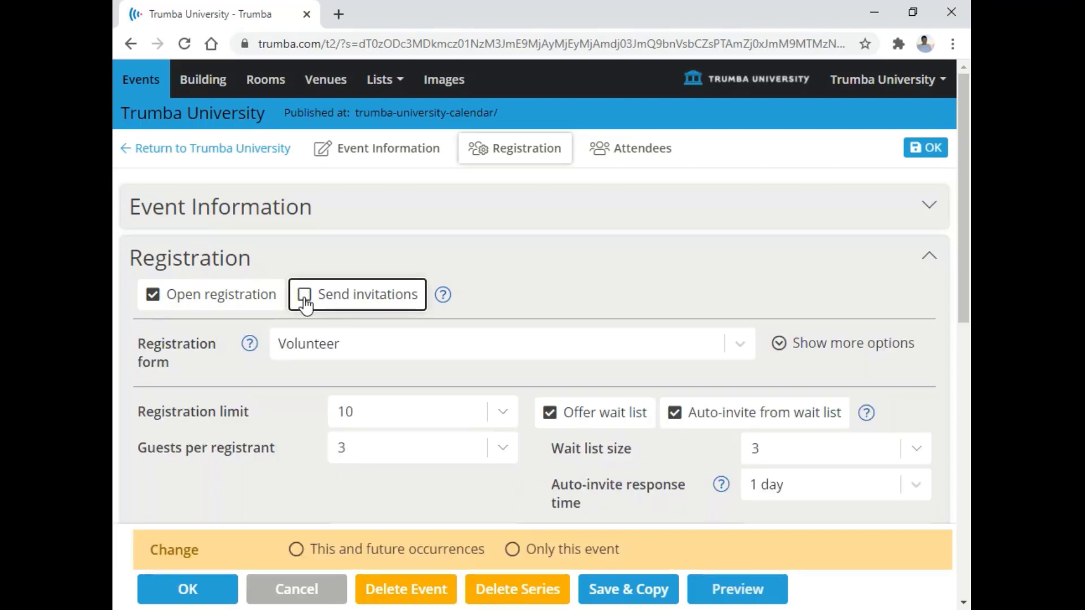
Turn sending invitations back on for the Campus Visitation Days event and review the address book and recipient lists.
click(305, 304)
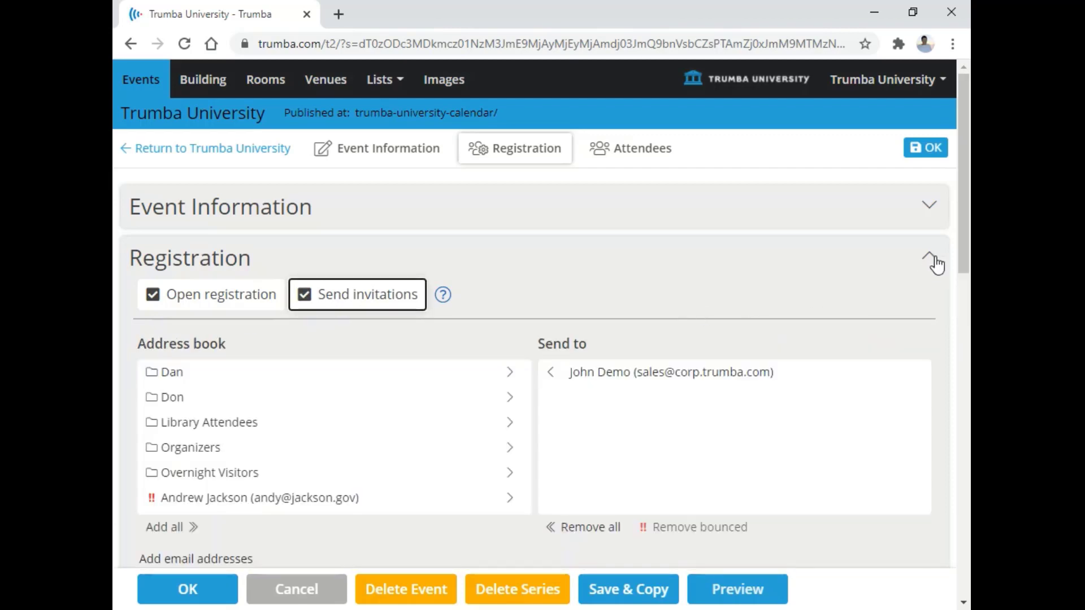
drag(962, 246, 964, 305)
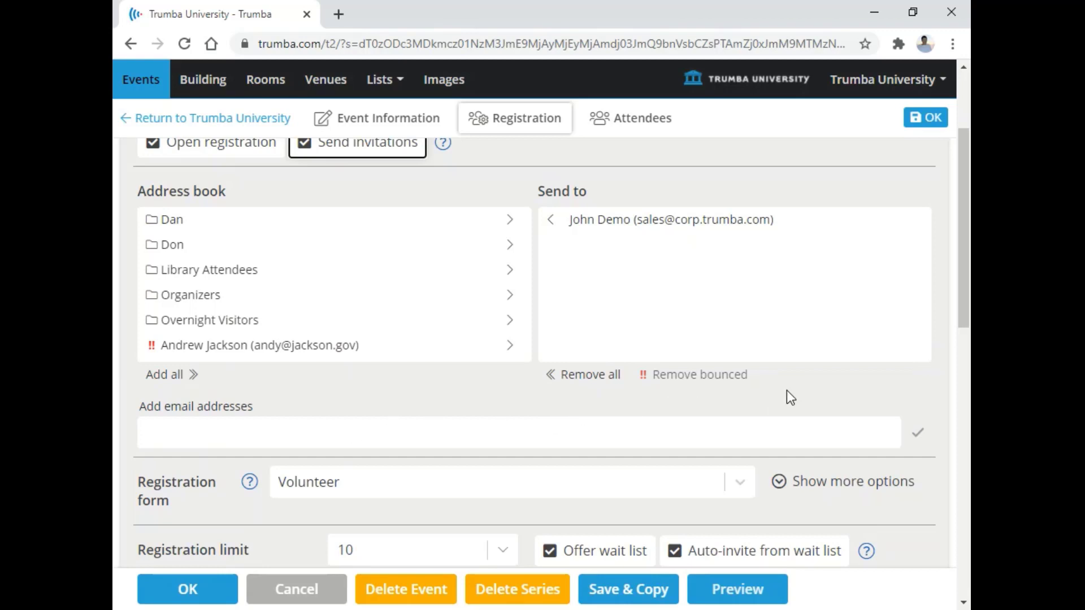
drag(964, 312, 966, 409)
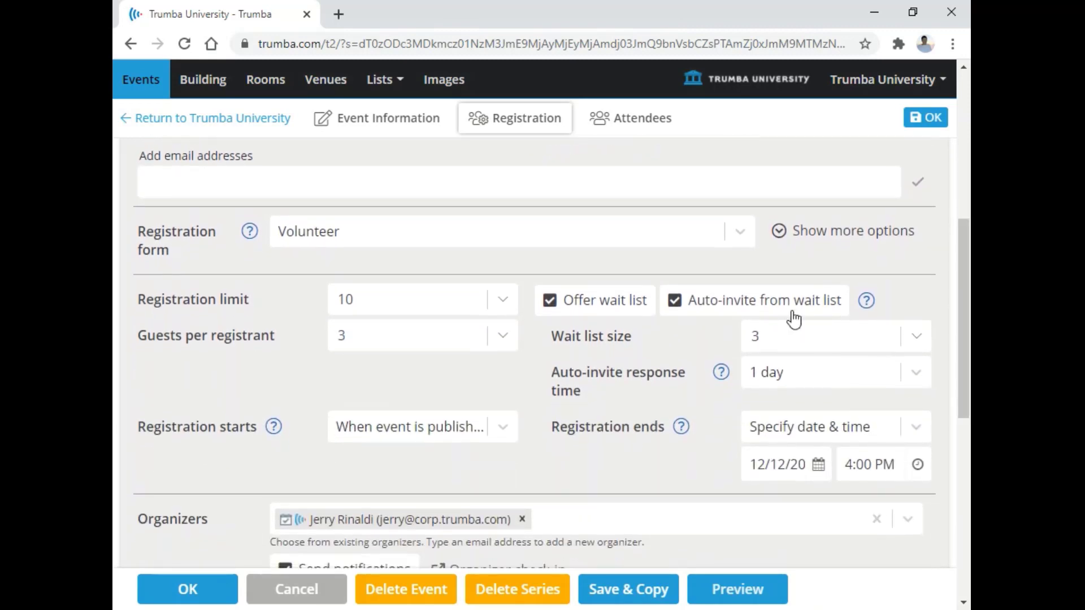
Review the available registration forms, keeping Volunteer, and show the additional options for visitor sign-in, displayed registrants and requirements.
click(742, 234)
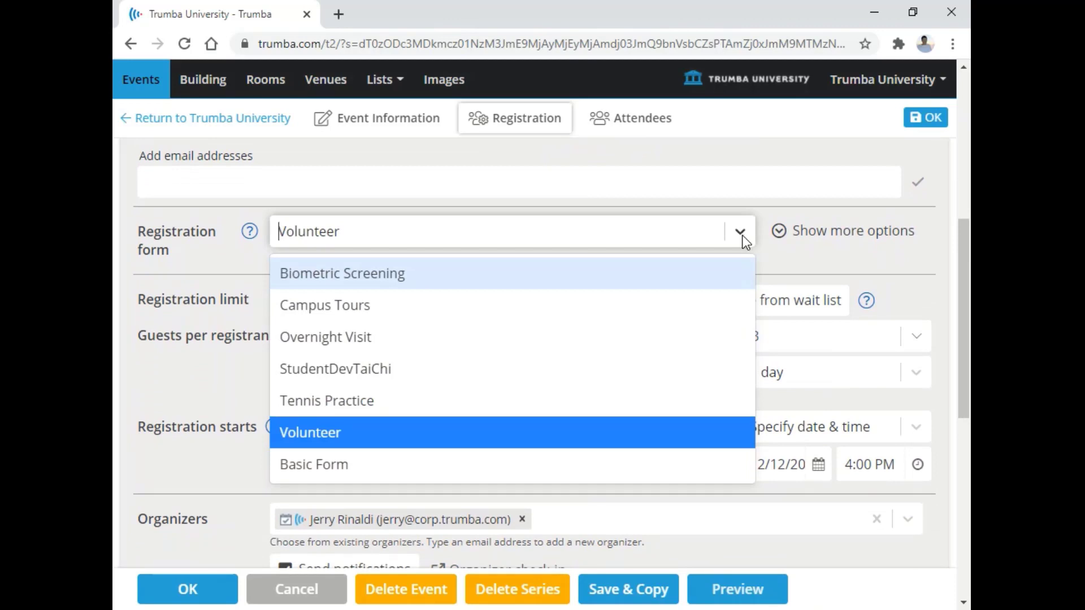
click(742, 235)
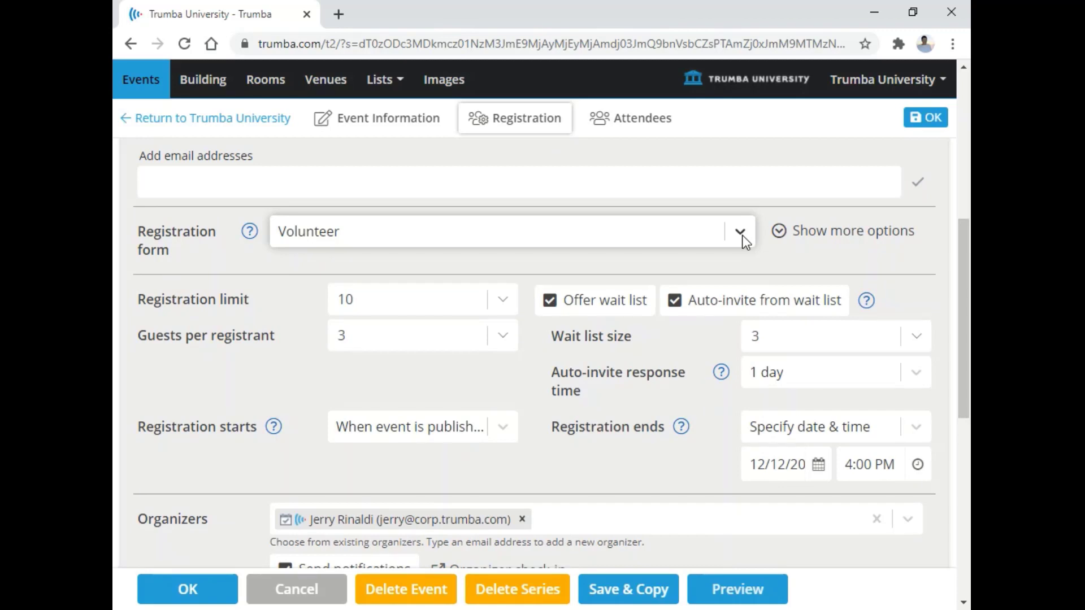
click(863, 247)
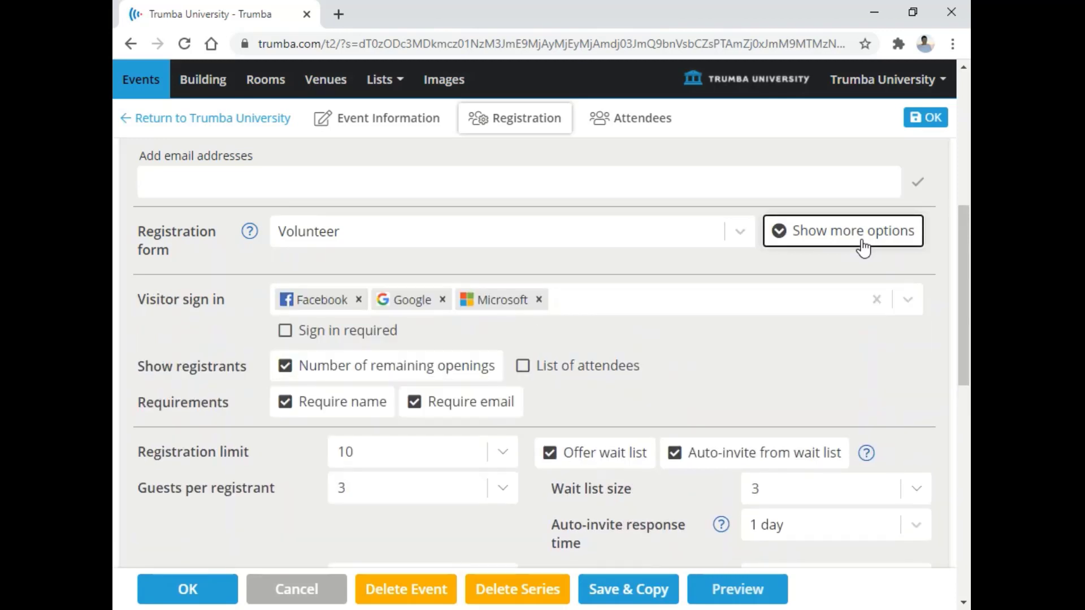
scroll(966, 263, down, 2)
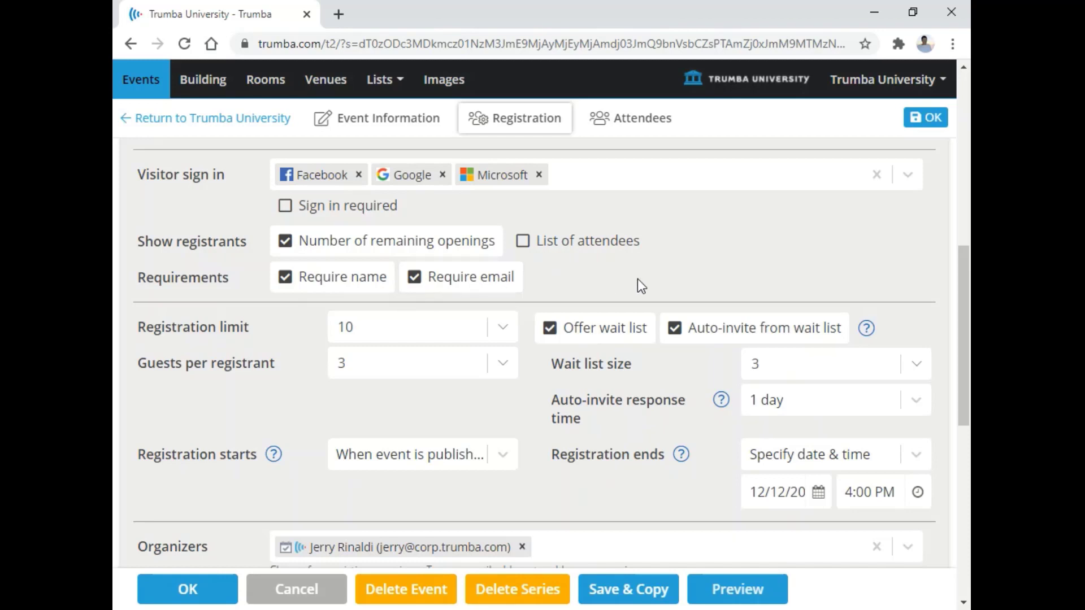
Examine the choices for registration limit, guests per registrant, wait list size and auto-invite response time without changing them.
click(510, 331)
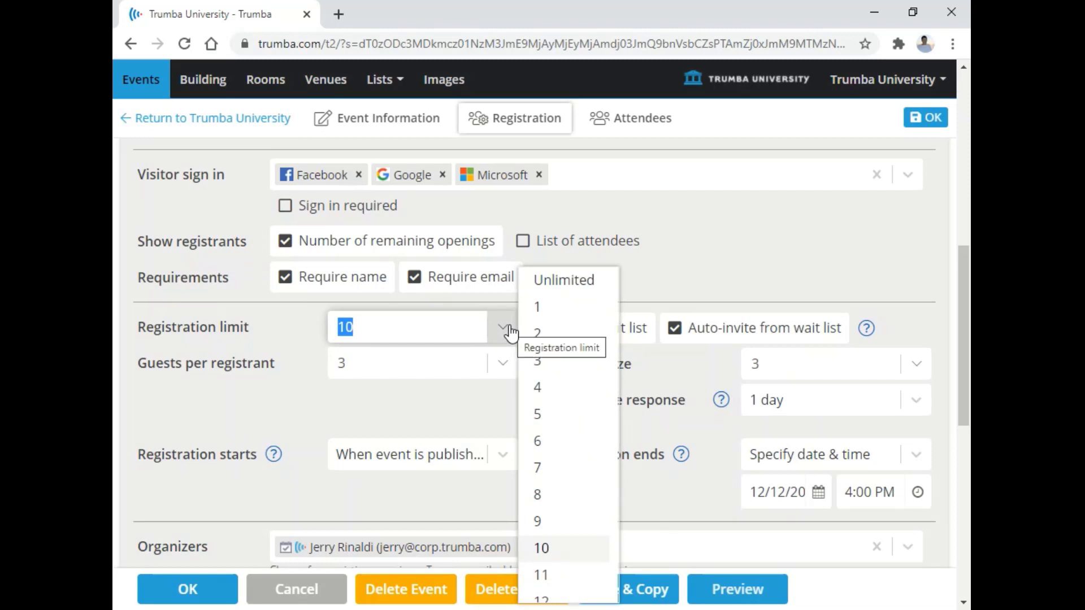
click(511, 332)
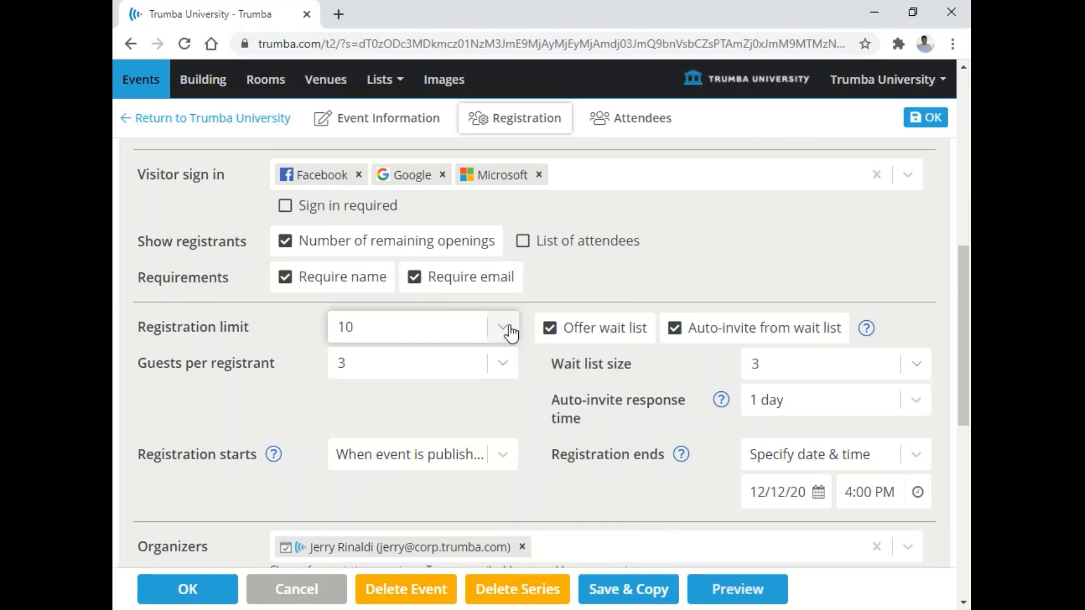
click(507, 371)
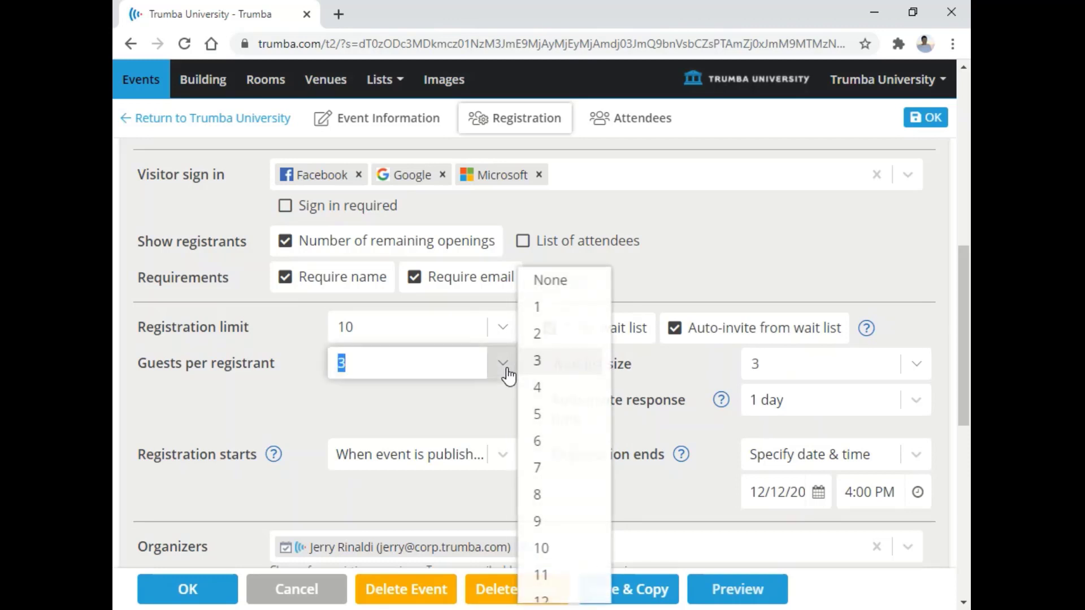
click(508, 374)
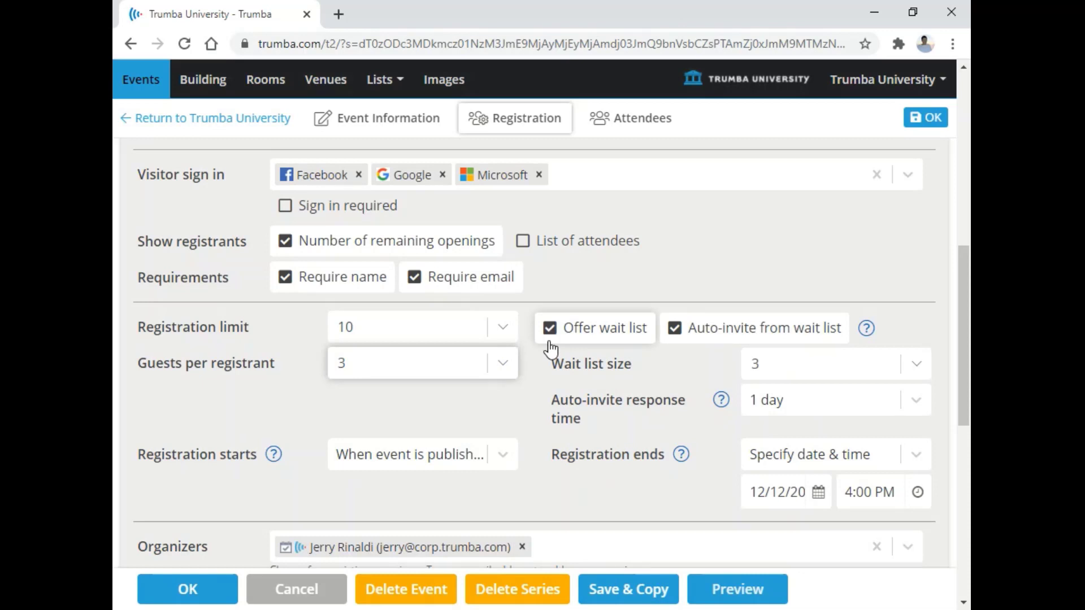
click(917, 373)
click(917, 373)
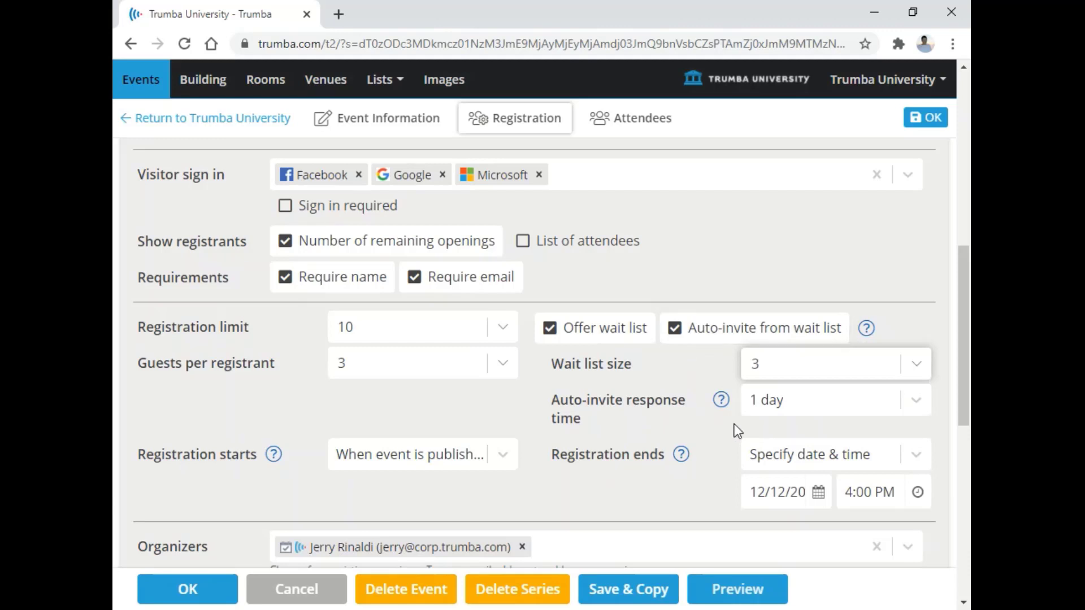
click(926, 404)
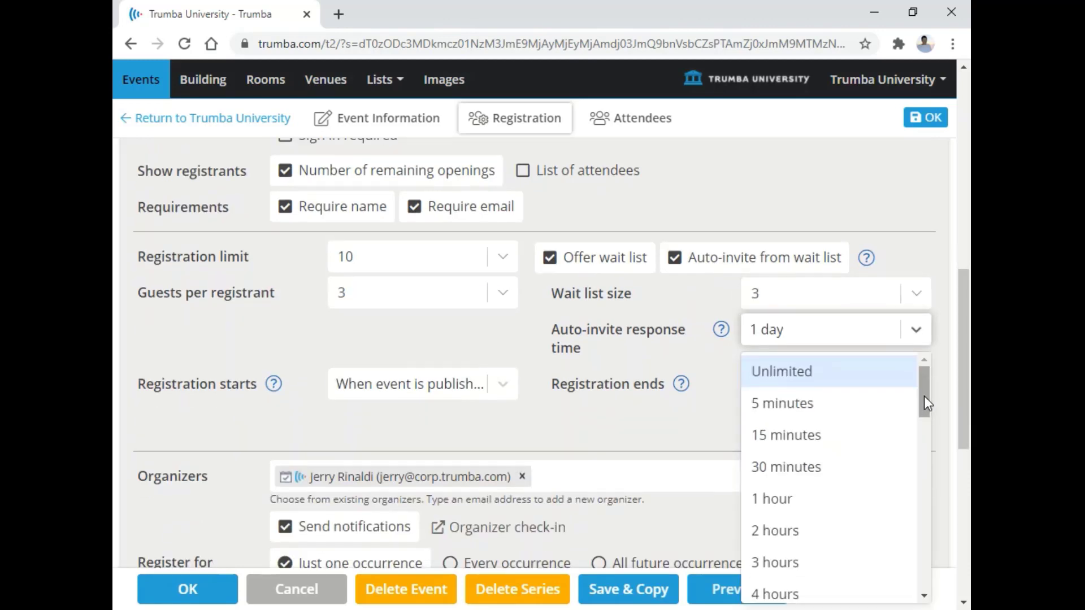
click(917, 336)
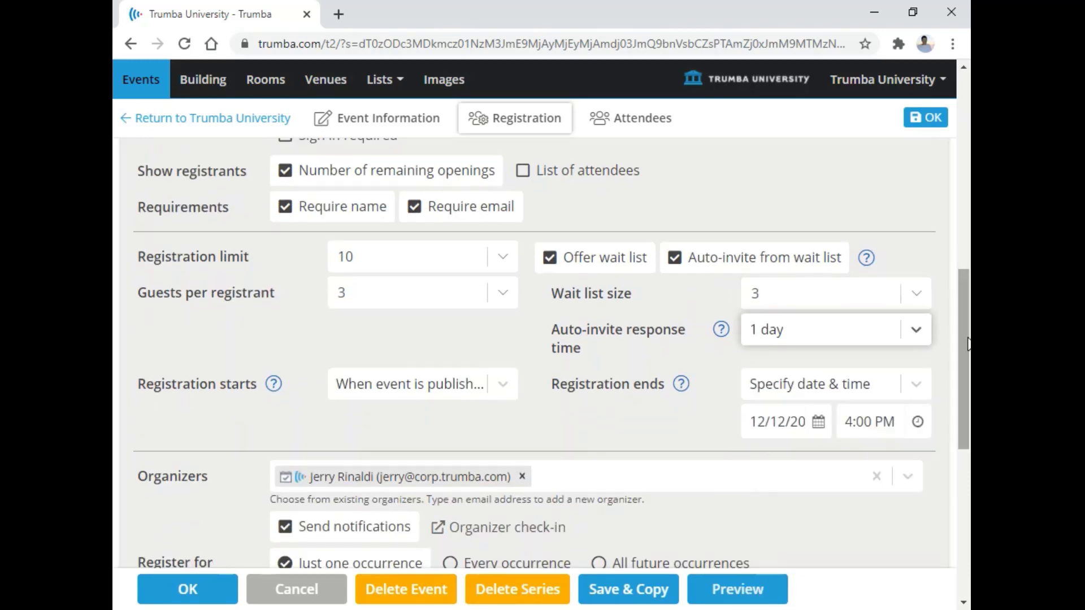
Examine the choices for registration start, registration end and organizers without changing them.
scroll(963, 358, down, 1)
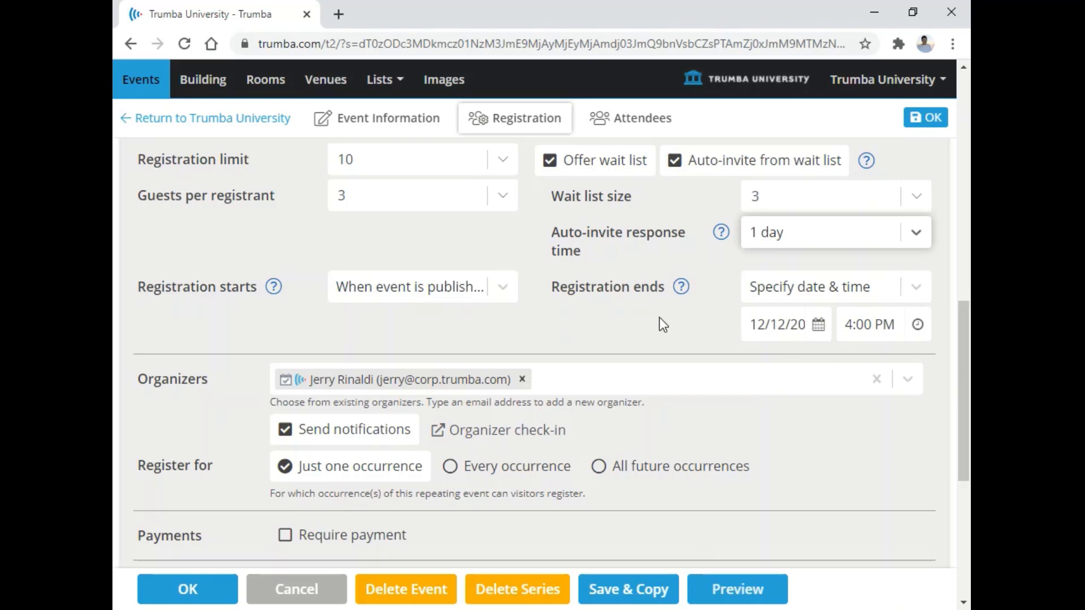
click(501, 291)
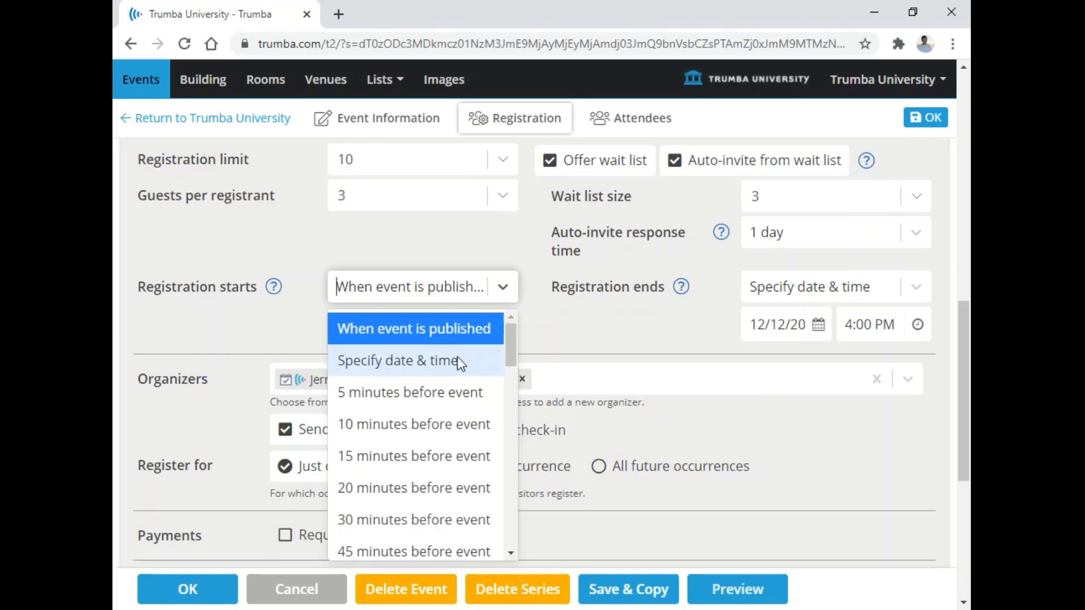
click(507, 293)
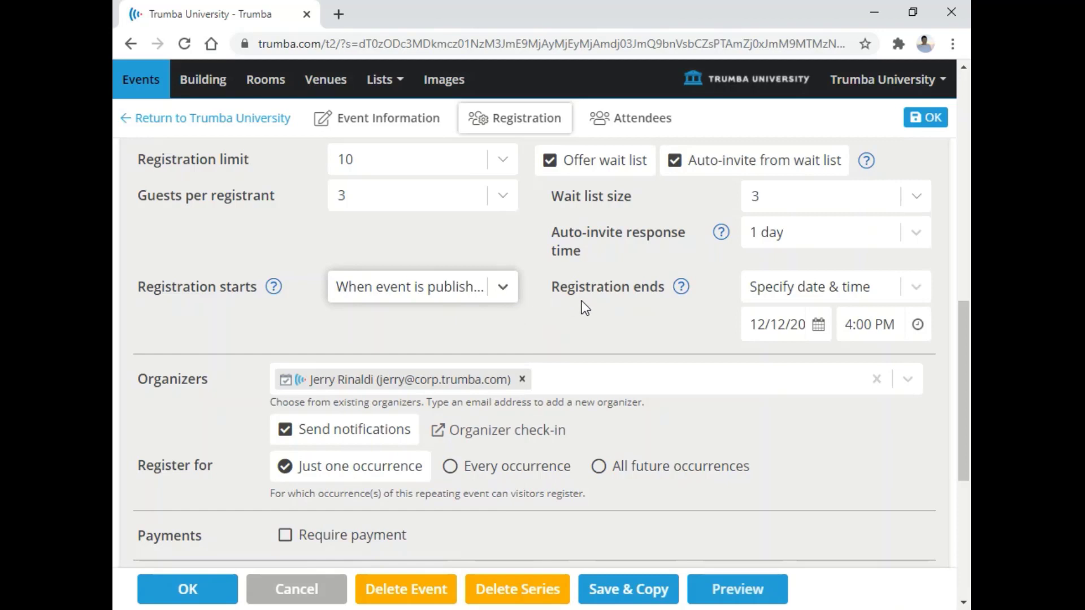
click(921, 291)
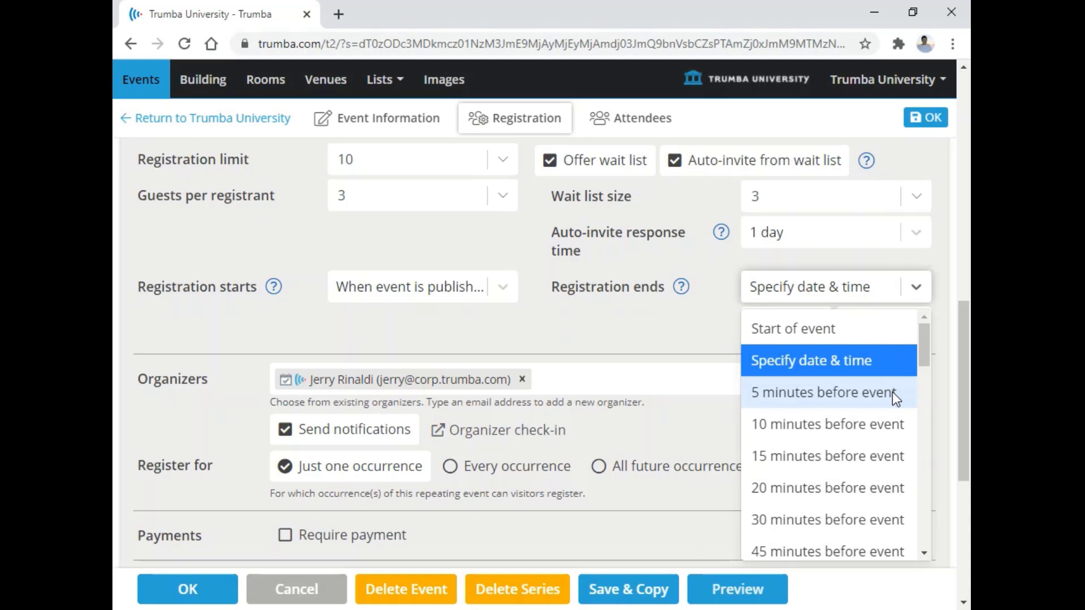
click(921, 291)
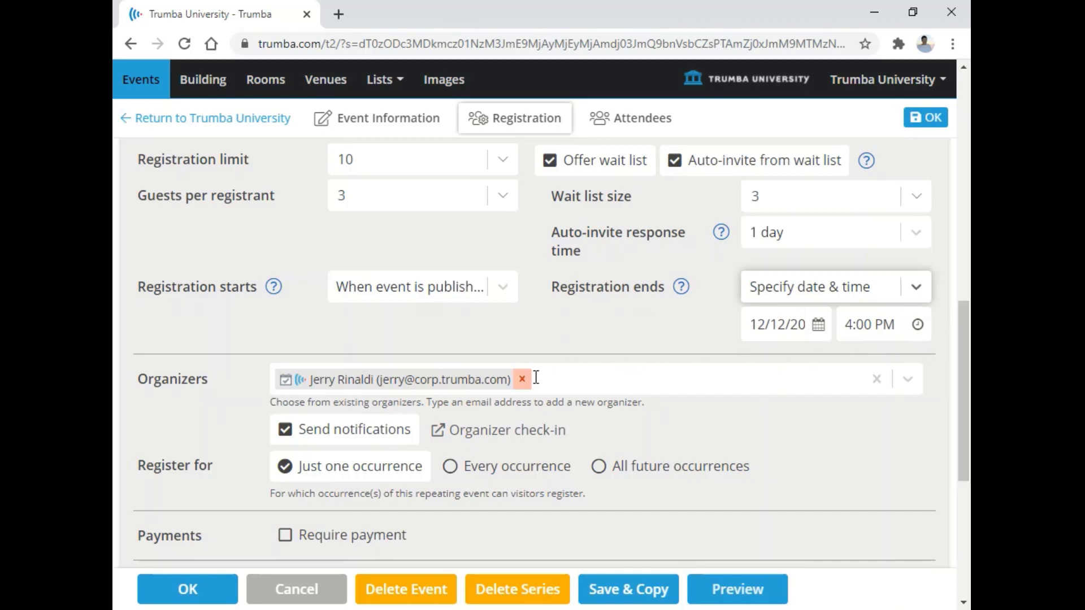
click(909, 381)
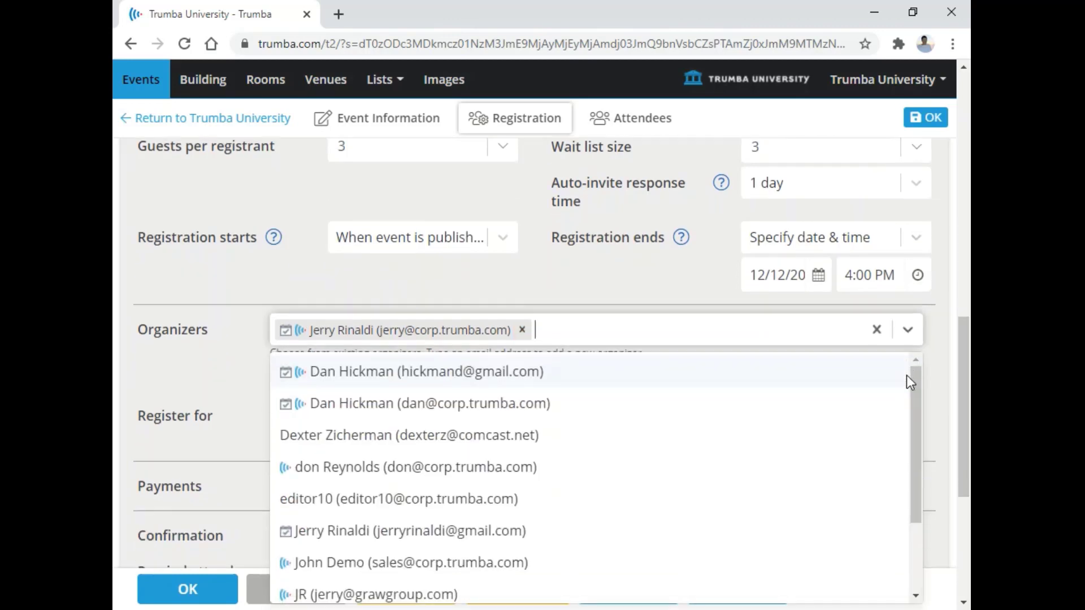
click(913, 336)
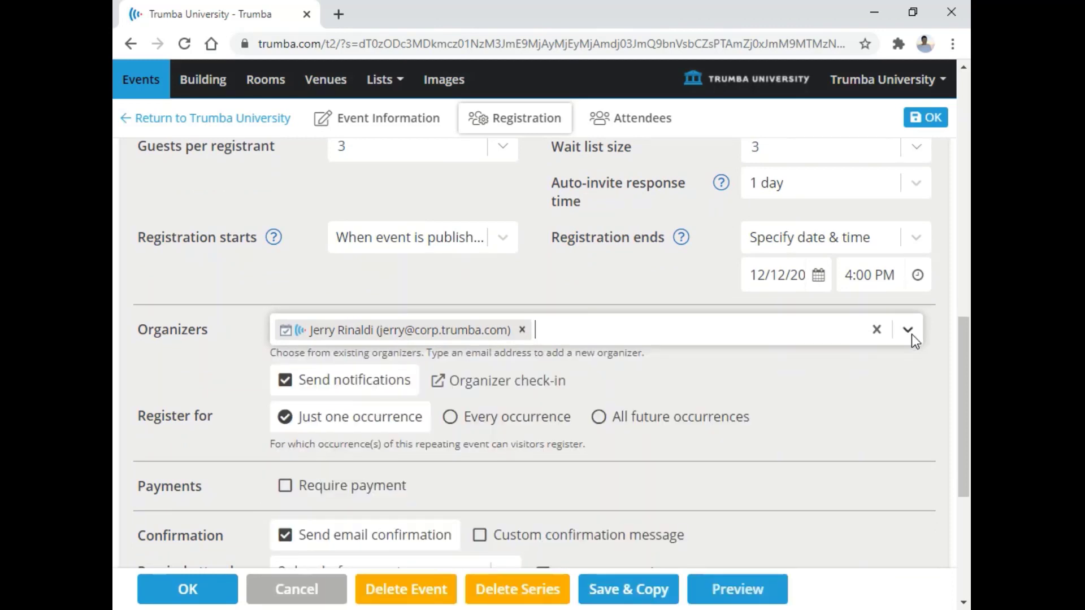
drag(964, 344, 969, 394)
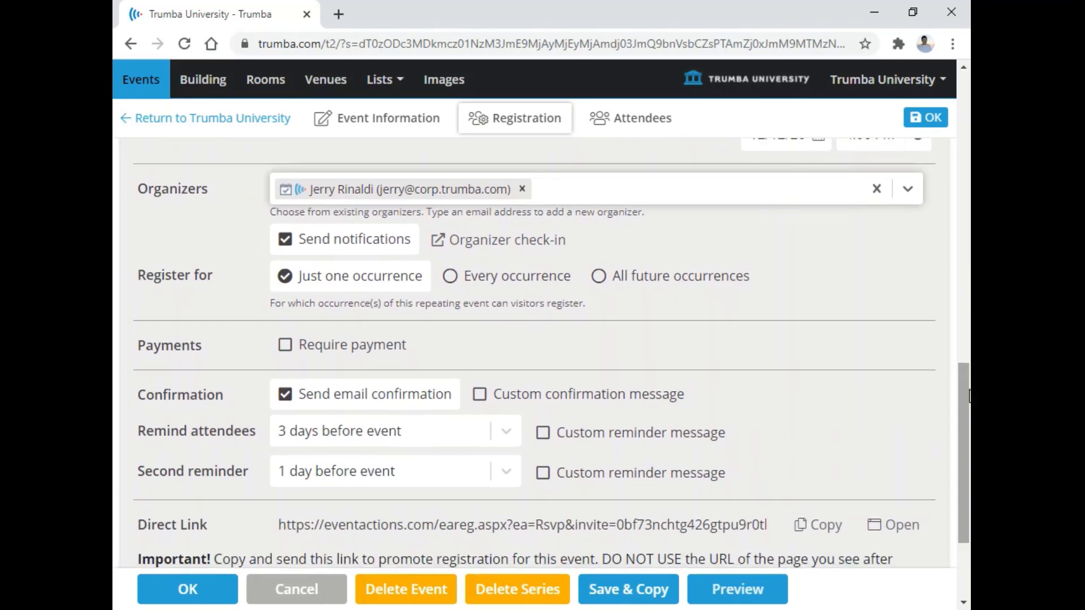
drag(969, 396, 951, 382)
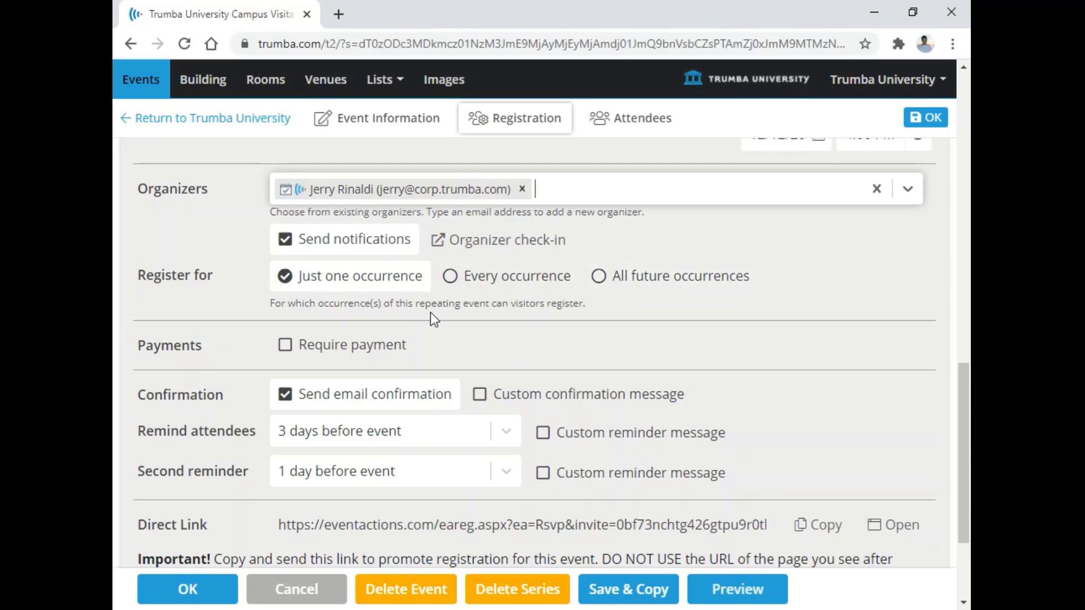
Require payment for registration, leaving auto-refund on cancel off, and set the first price level to Adult at $10.00.
click(285, 346)
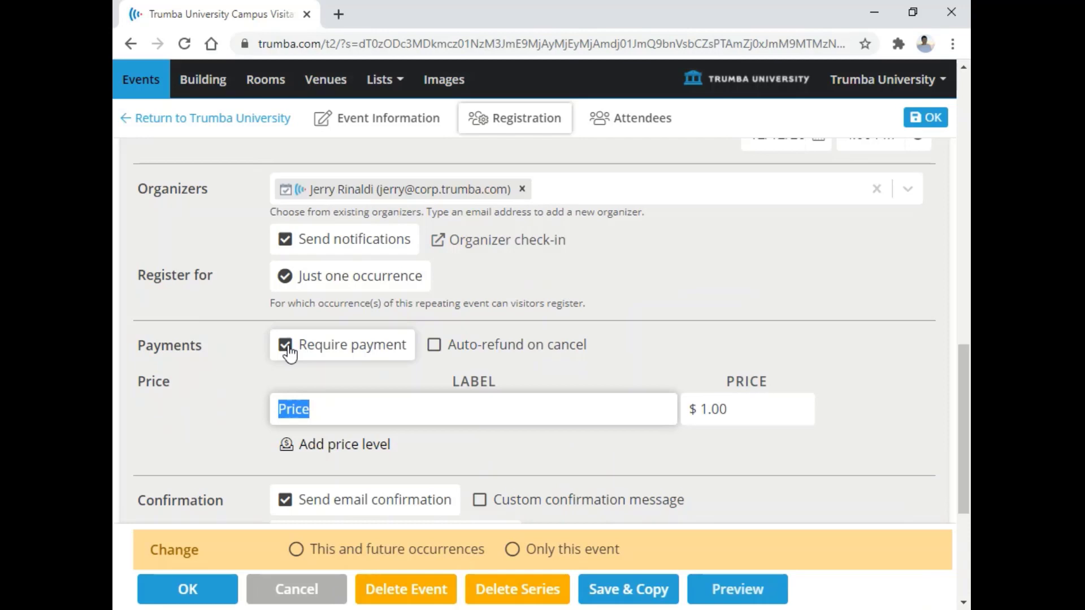
click(435, 350)
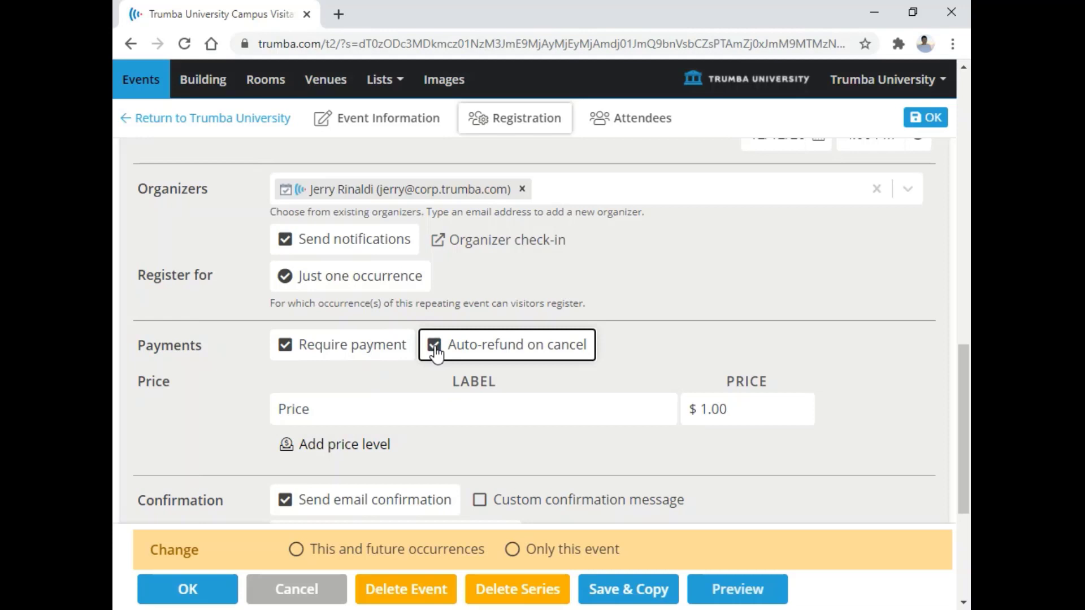
click(436, 351)
drag(327, 409, 262, 418)
text(Adult)
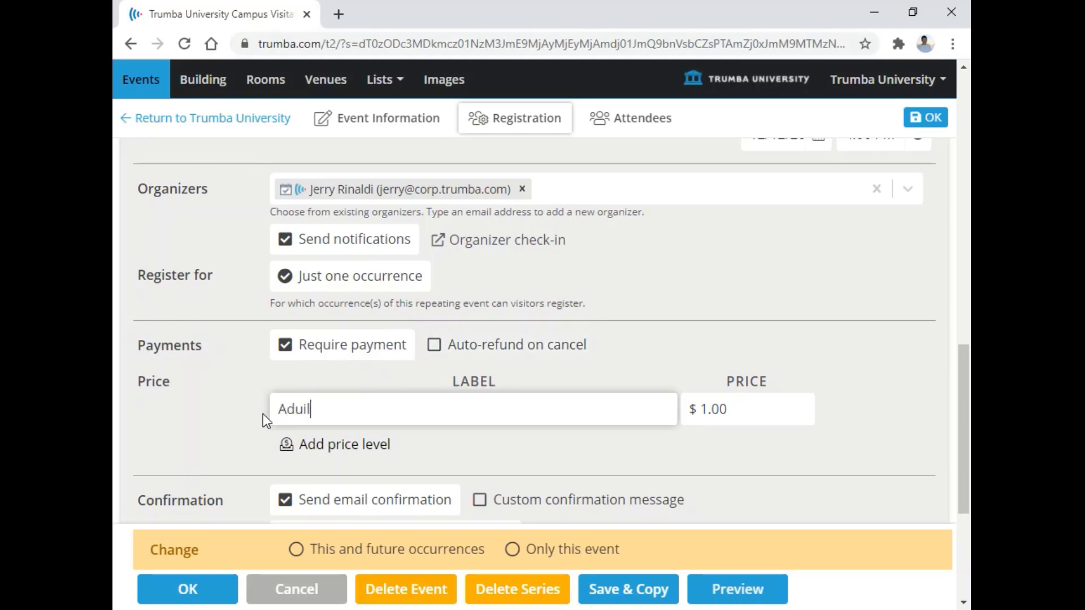
click(710, 411)
text(0)
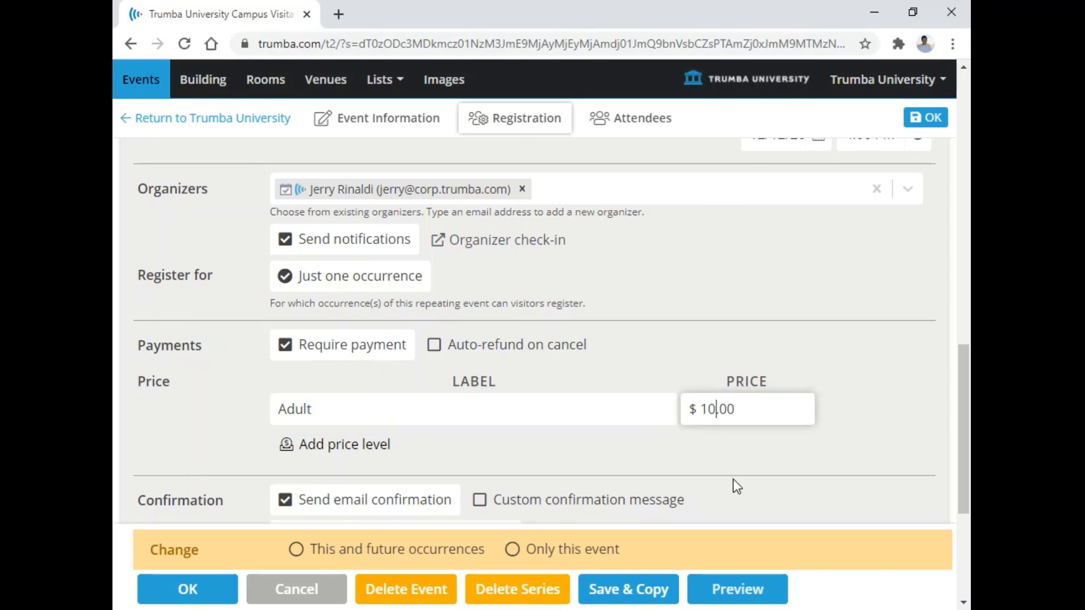
Add a Senior price level at $5.00, then move it above Adult and back below.
click(344, 444)
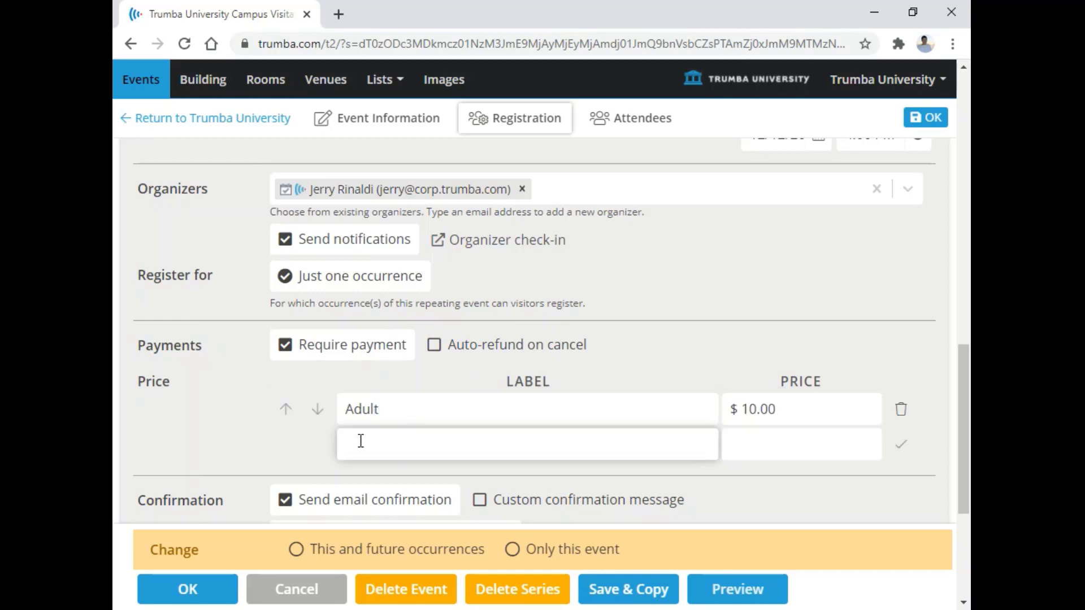
text(Senior)
click(797, 449)
click(757, 484)
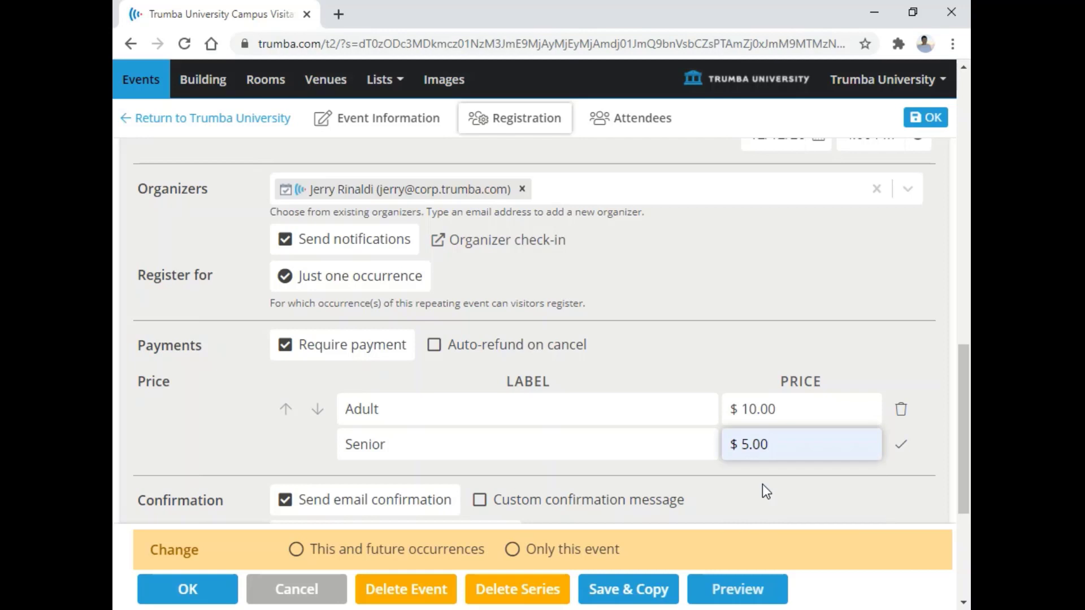
click(903, 448)
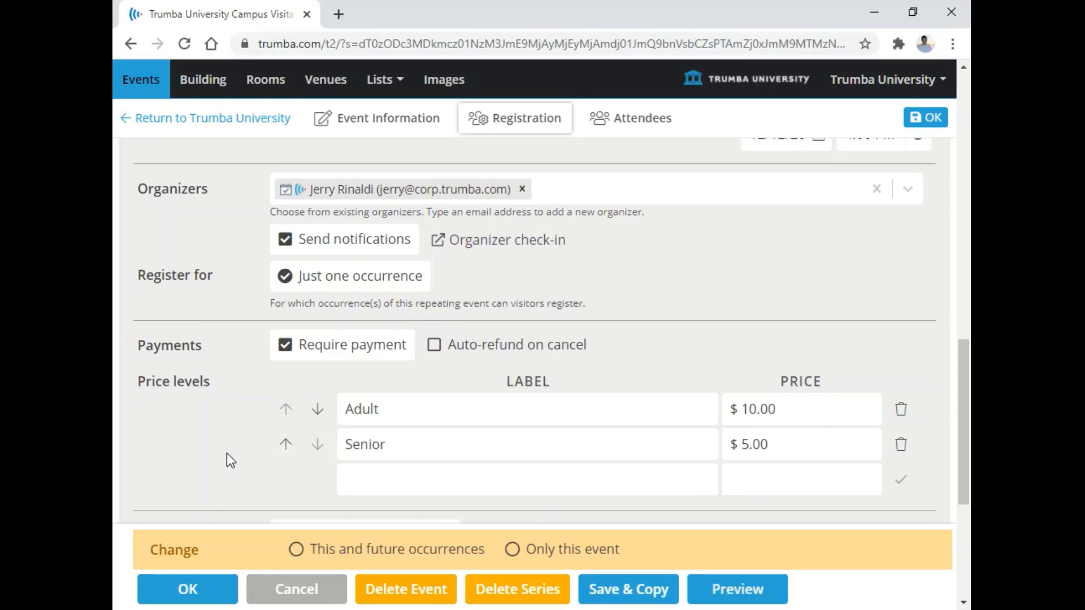
click(286, 445)
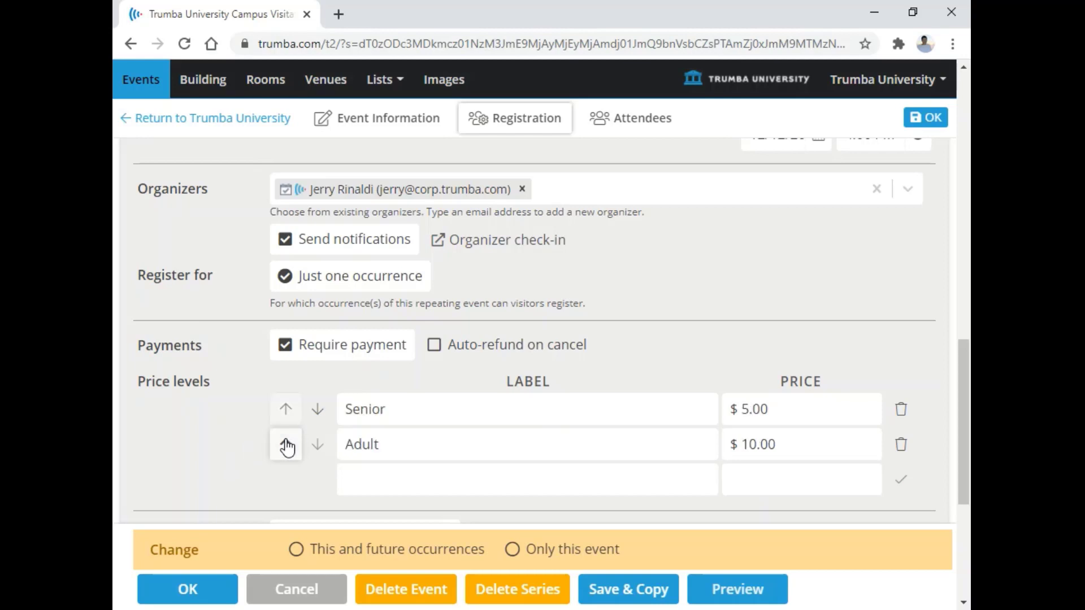
click(321, 412)
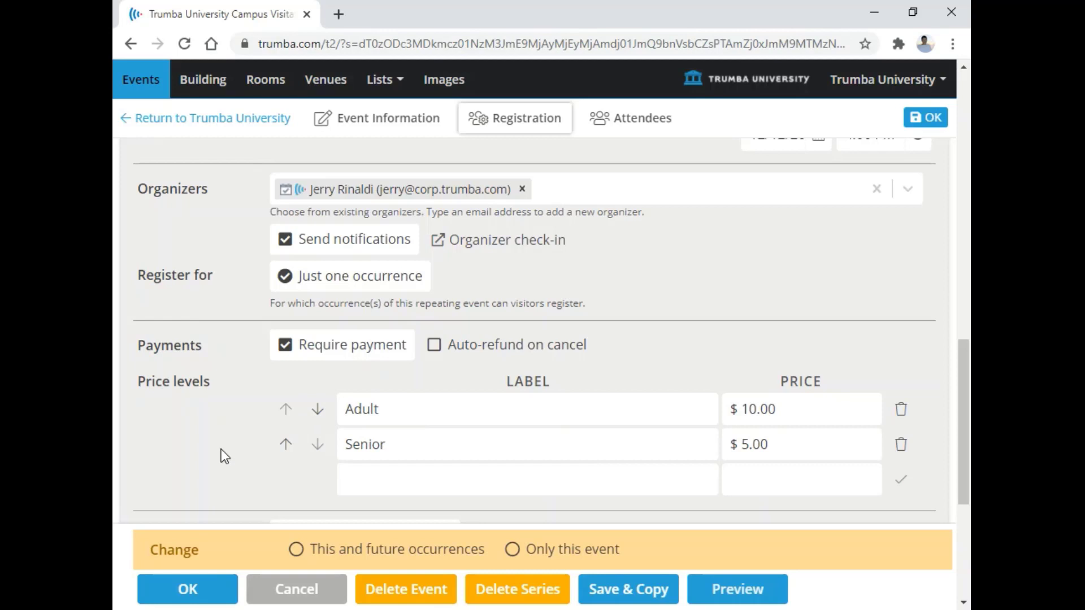
Delete the Senior price level and turn off the payment requirement.
click(901, 446)
click(286, 345)
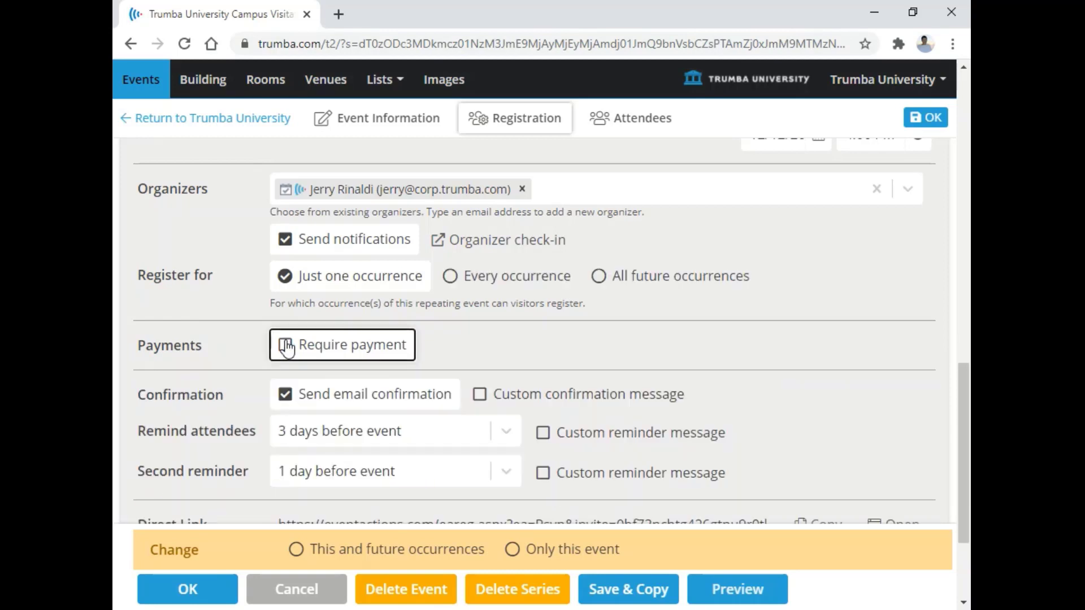
Enable a custom confirmation message for registrants and place the cursor in its message body.
drag(962, 424, 968, 473)
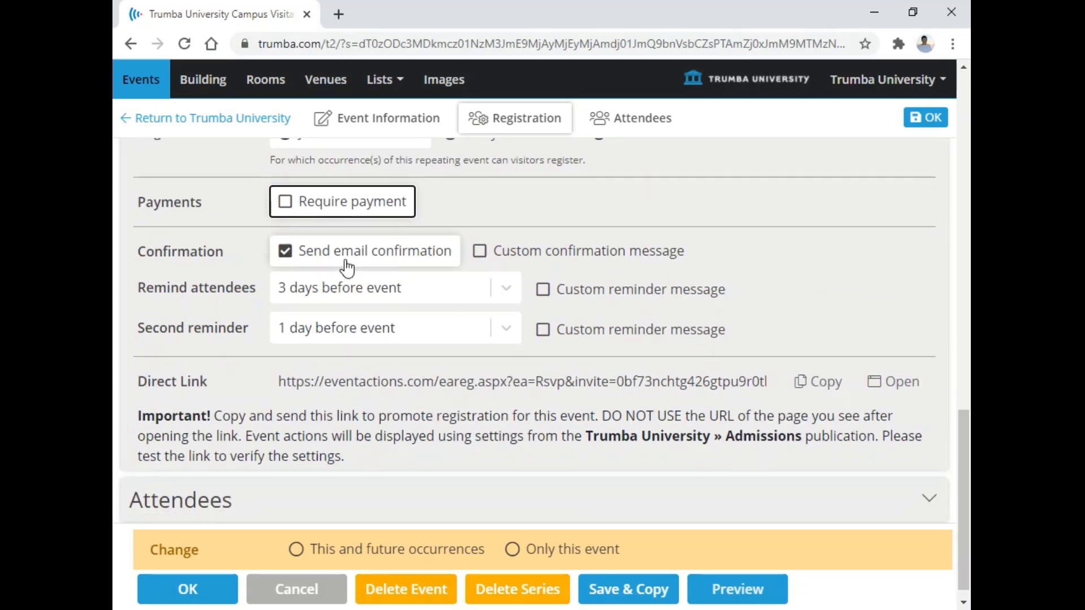
click(479, 252)
click(452, 339)
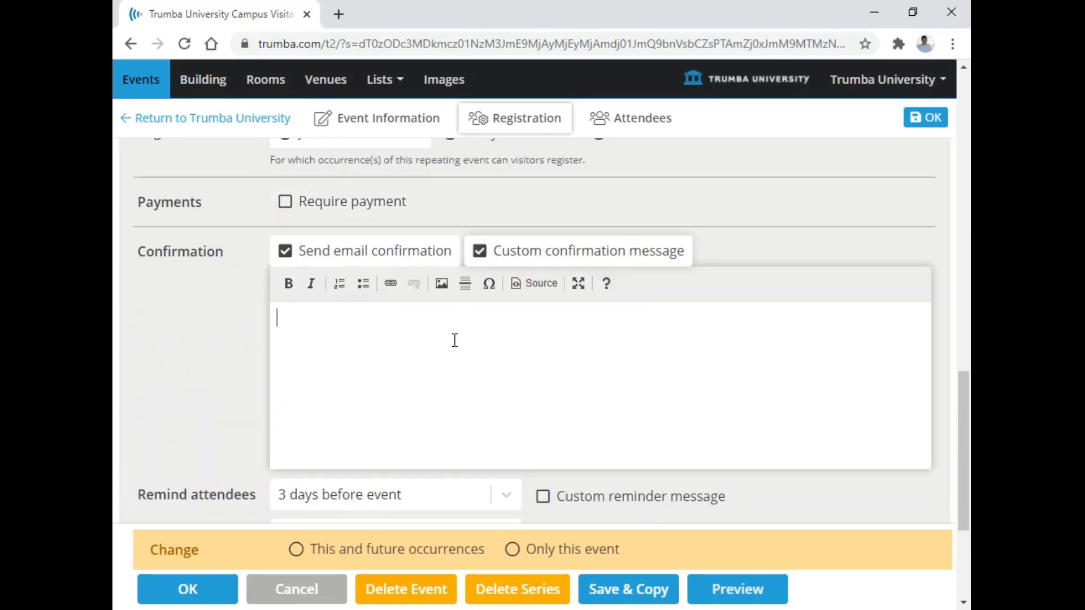
text(Congratulations on your registration. Here’s a link to more information for successful registrants like yourself.  https://mylink.moreinfo.com)
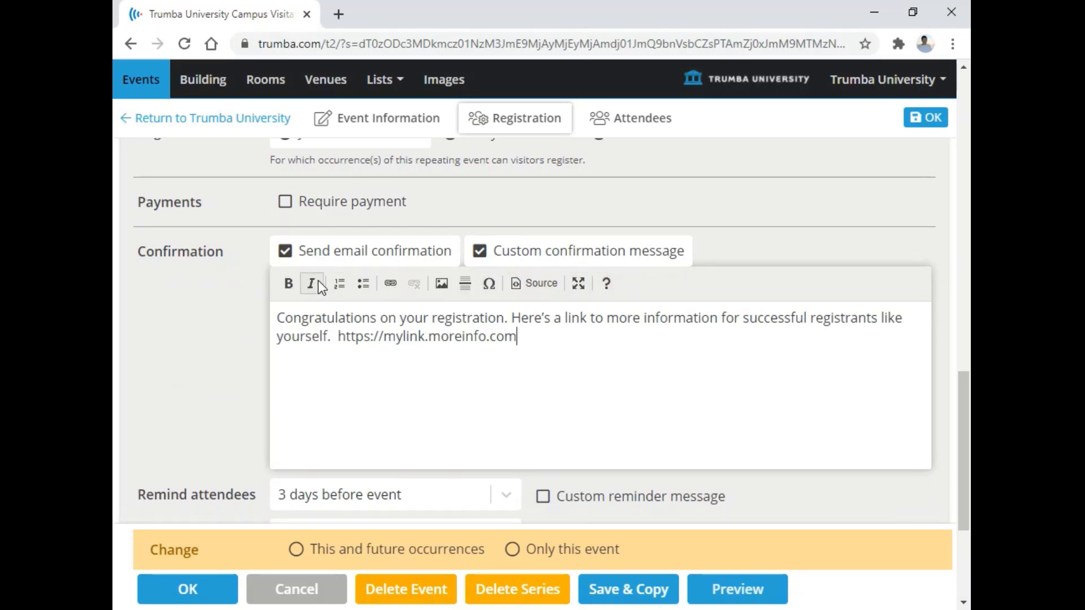
click(480, 251)
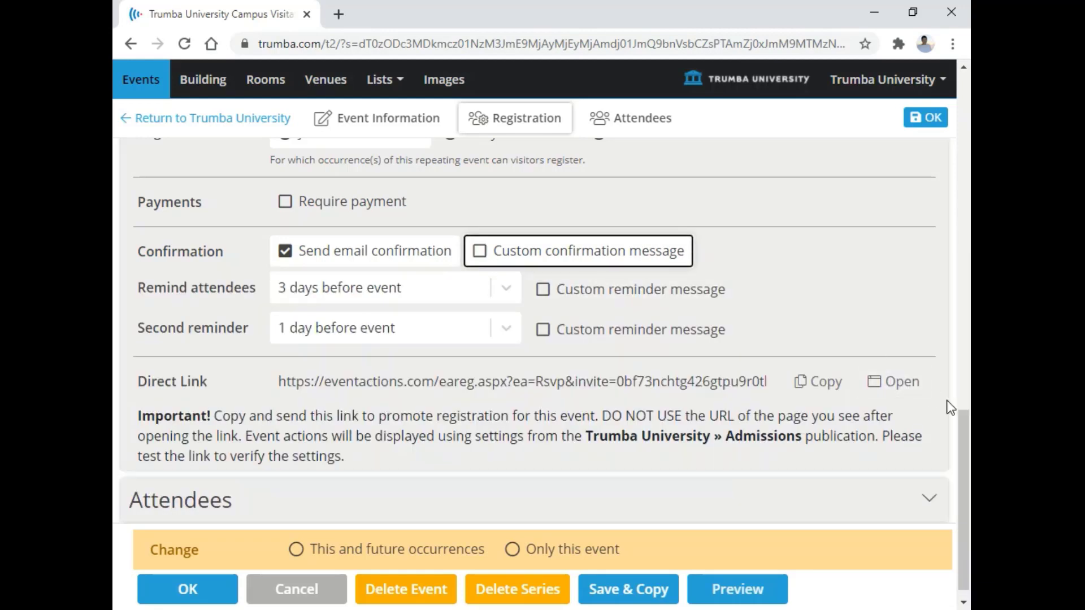
Review the available timing options for the first attendee reminder and the second reminder, leaving both settings as they are.
click(508, 287)
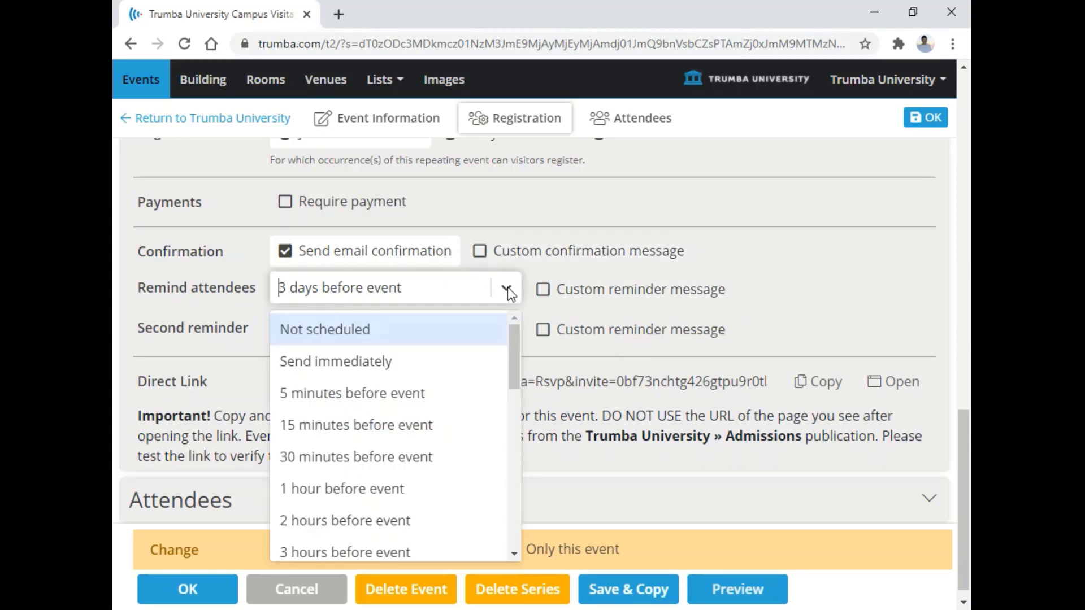
mouse_move(514, 336)
mouse_down()
mouse_move(517, 445)
mouse_move(518, 322)
mouse_up()
click(508, 293)
click(506, 336)
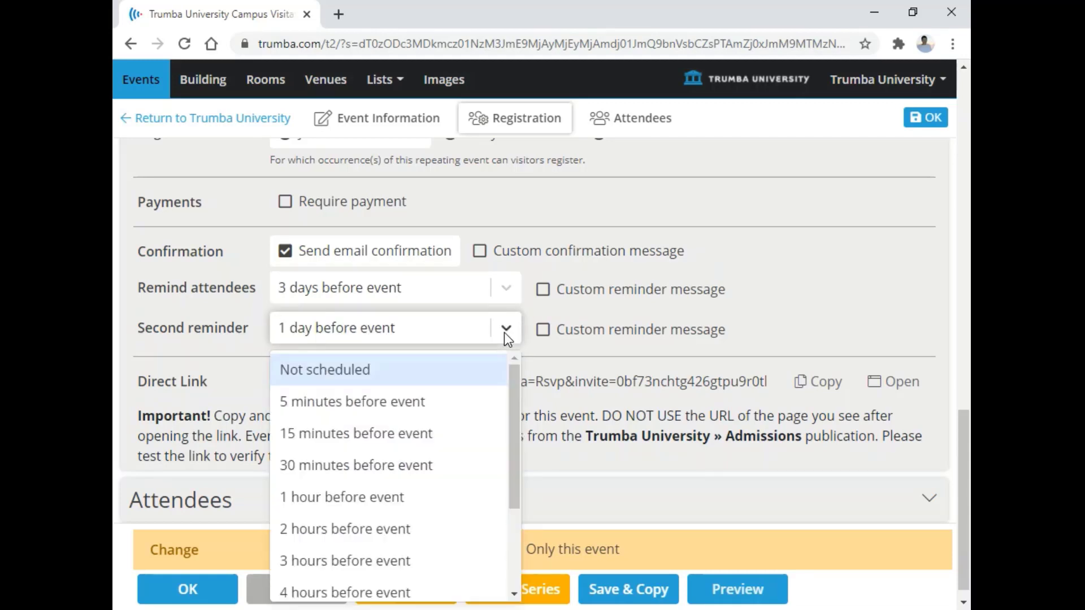
click(504, 332)
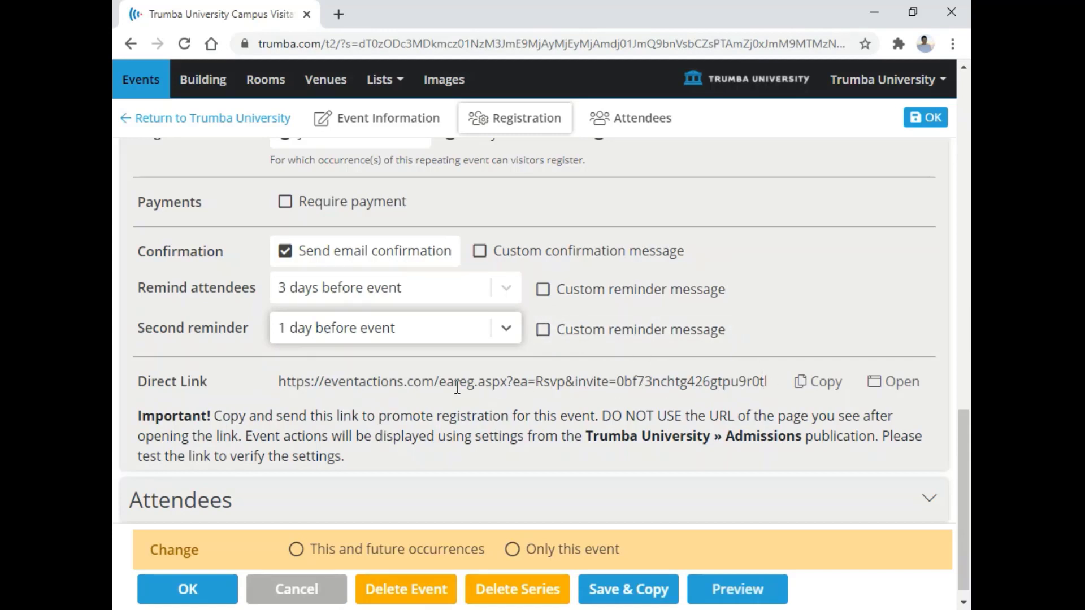
Copy the event's direct registration link, then show the event's full attendee list.
click(809, 399)
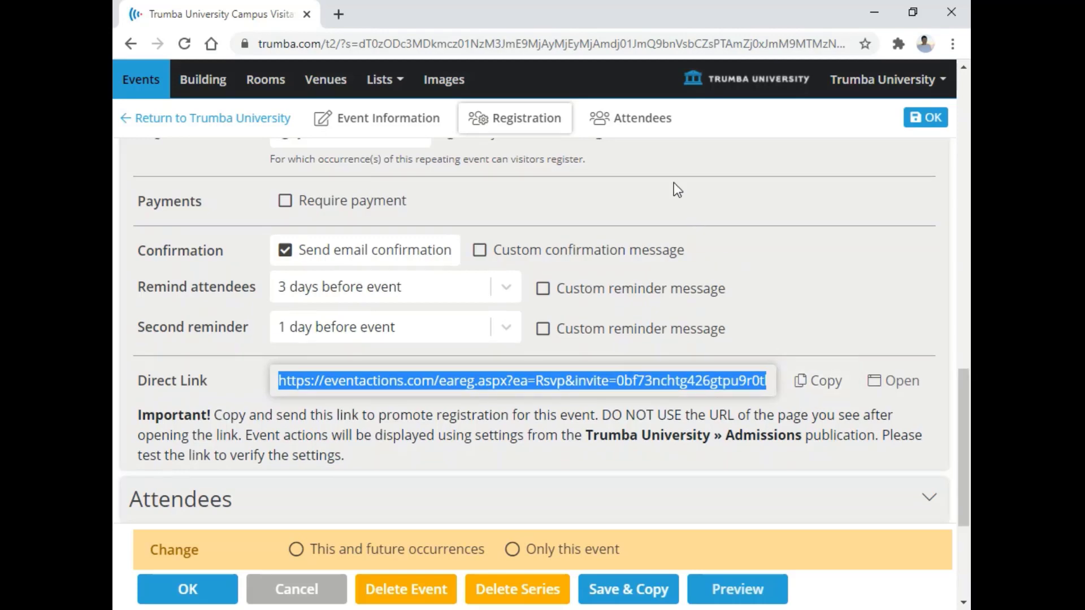
click(639, 134)
scroll(637, 131, up, 3)
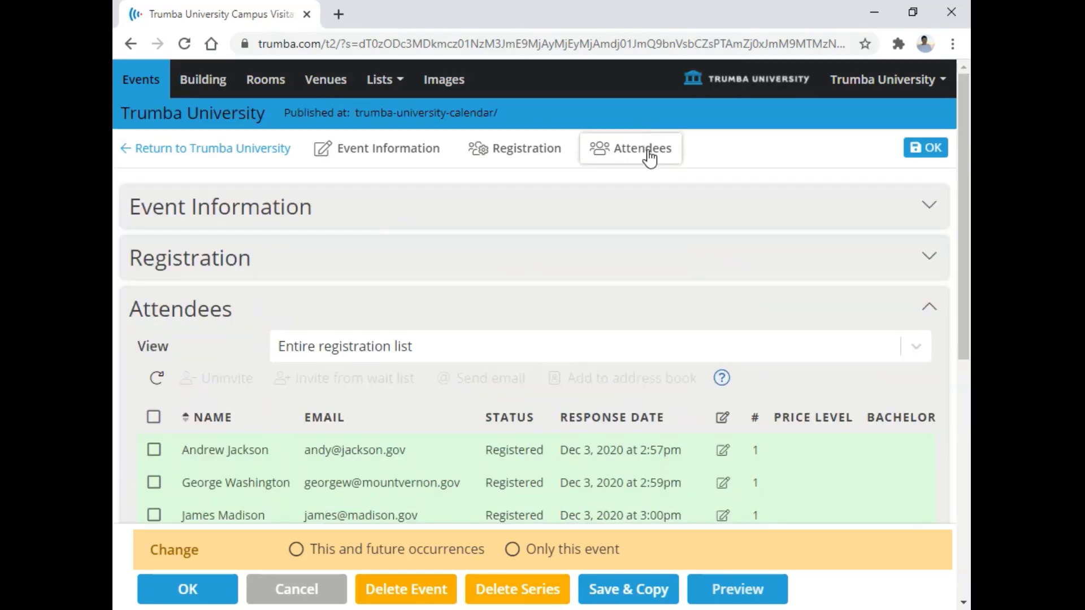
drag(960, 247, 961, 334)
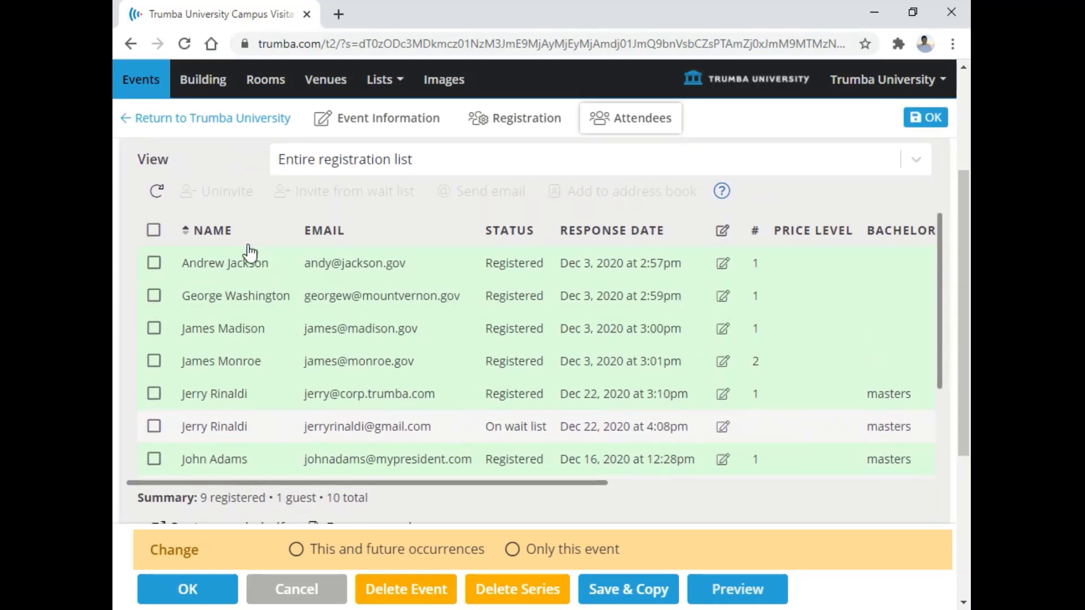
Select all attendees in the registration list and start an email to them, then cancel the empty message.
click(154, 233)
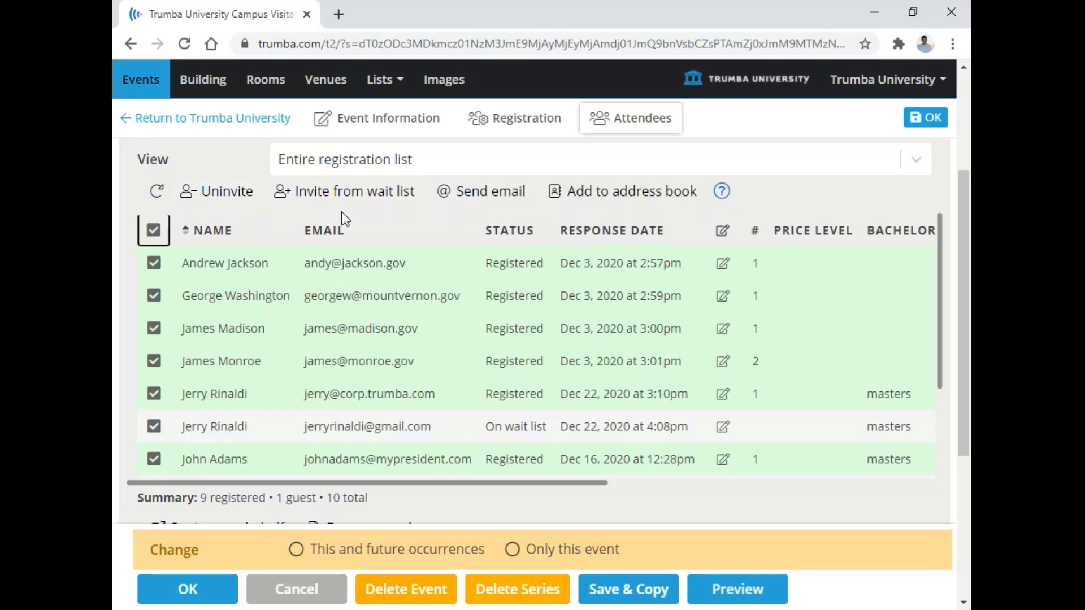
click(492, 202)
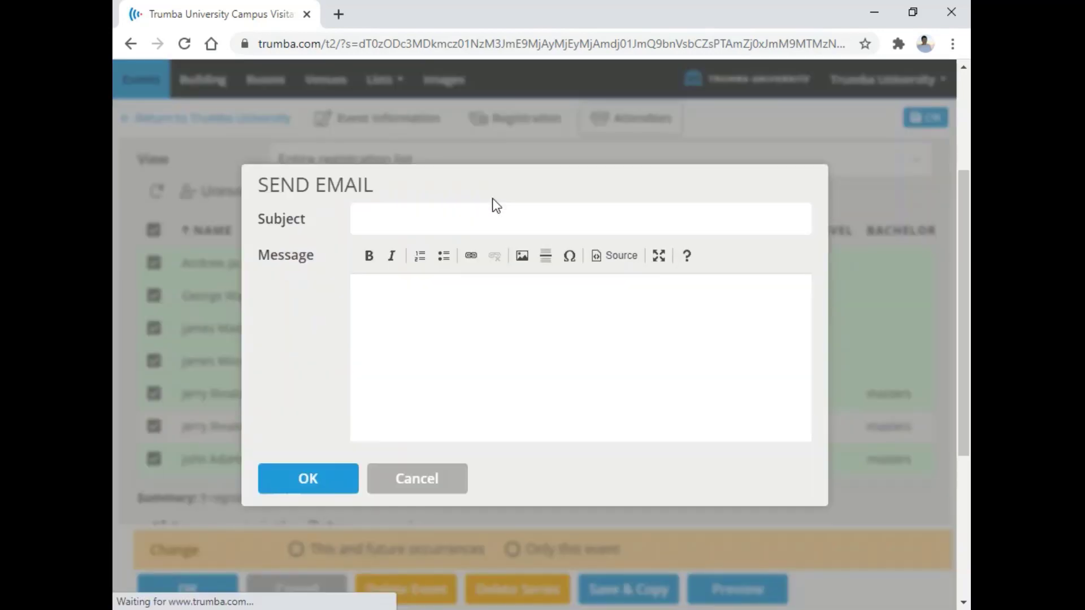
click(414, 476)
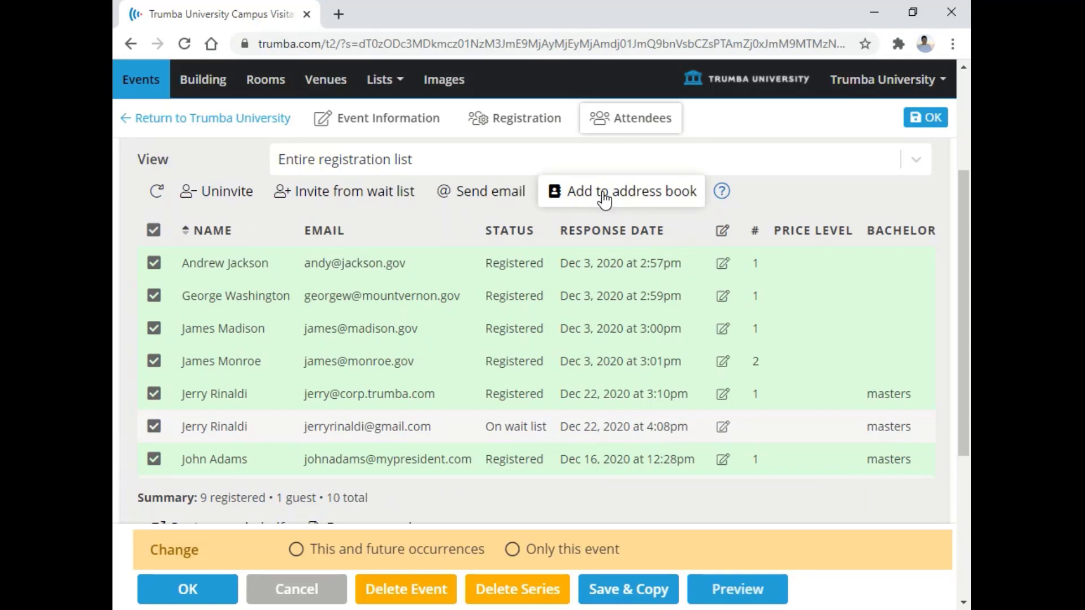
Open the form for registering on someone's behalf, then close it without submitting.
drag(961, 265, 961, 309)
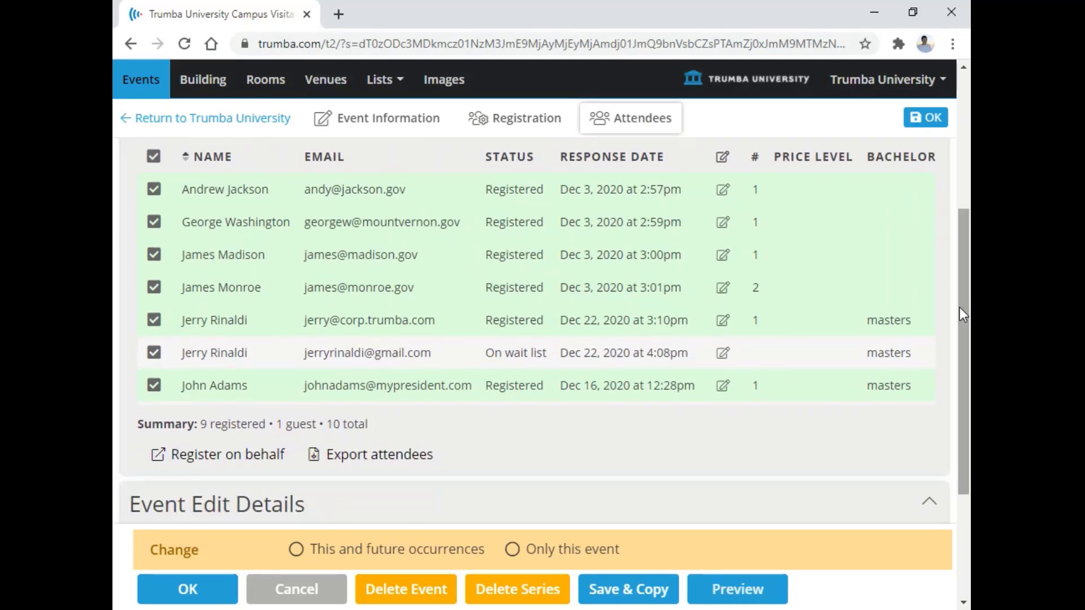
click(255, 456)
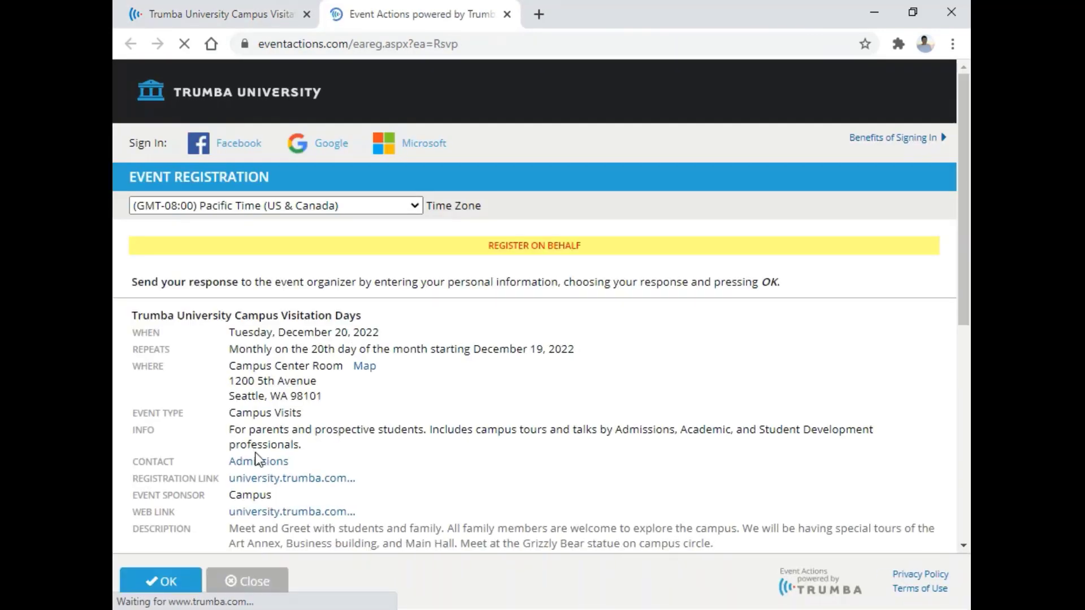
click(507, 15)
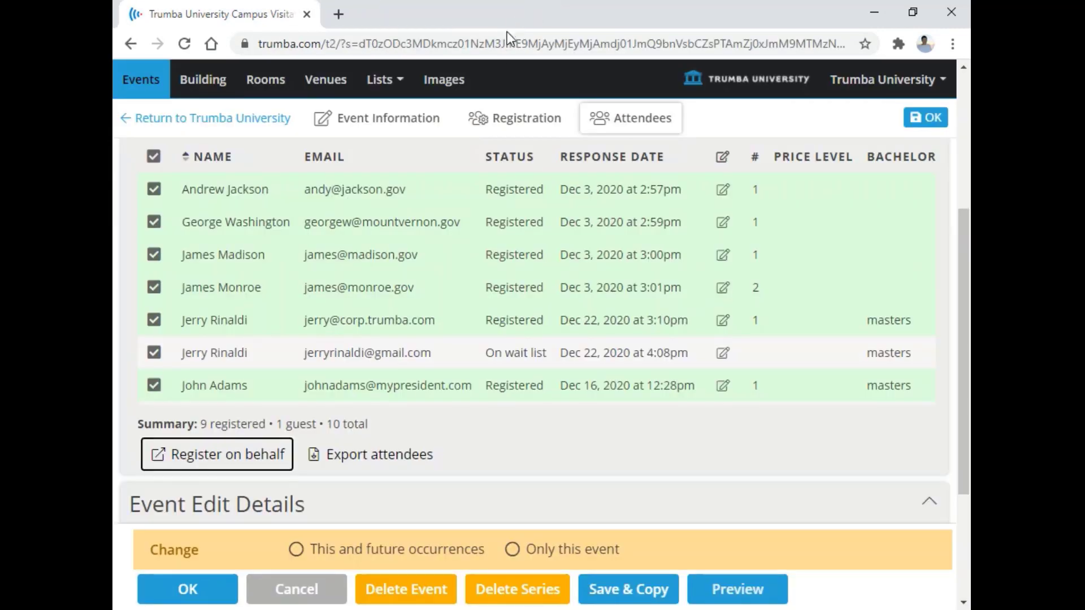
Open the registration response of the attendee with a party of 2, review its fields, and close it without changes.
click(722, 289)
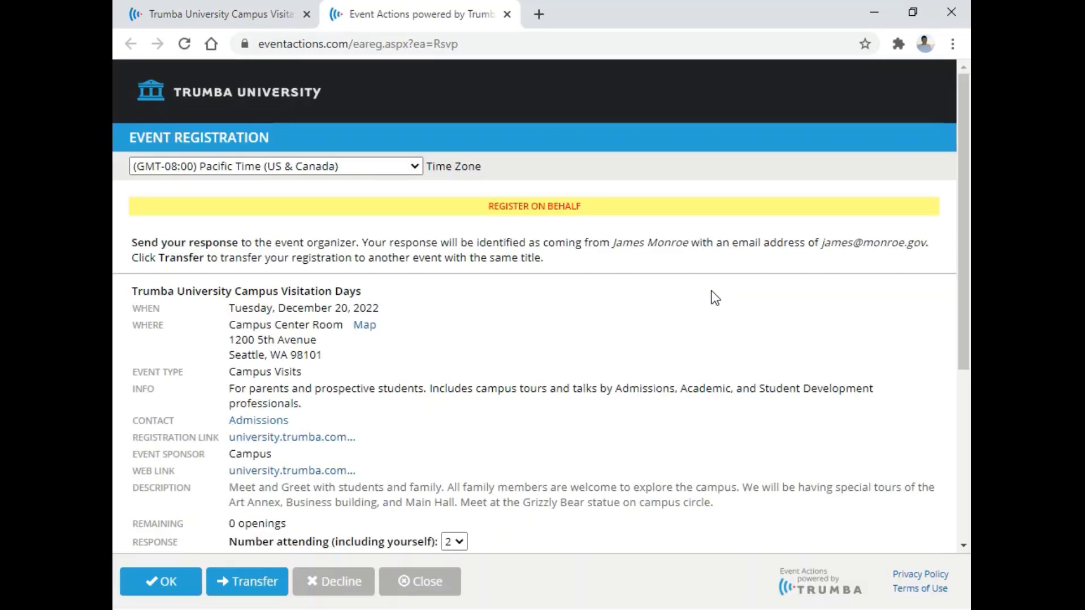
scroll(662, 305, down, 5)
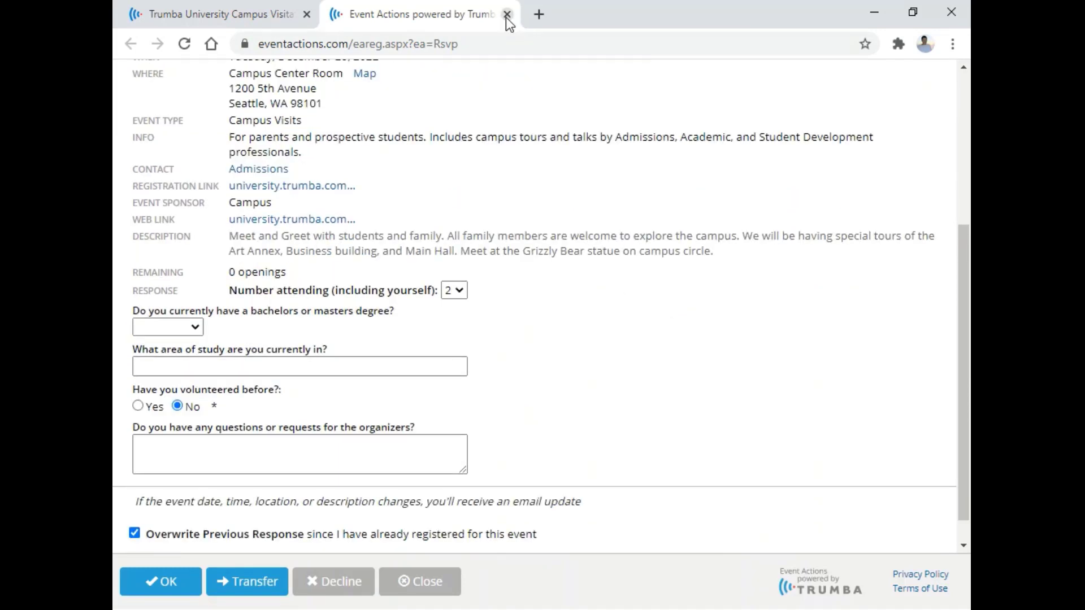
click(507, 14)
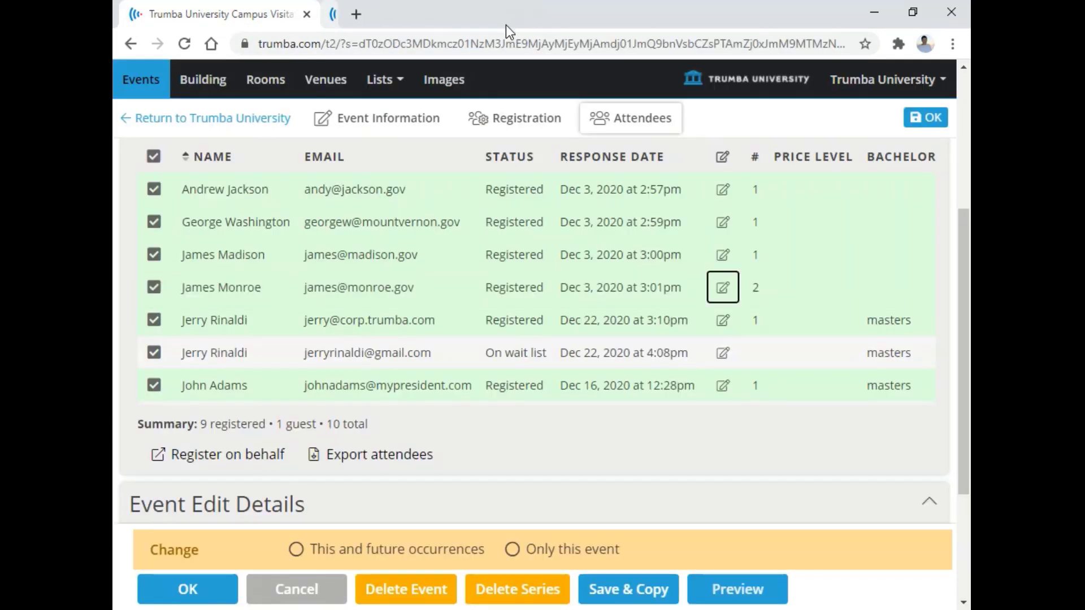
Export the event's attendee list.
click(351, 465)
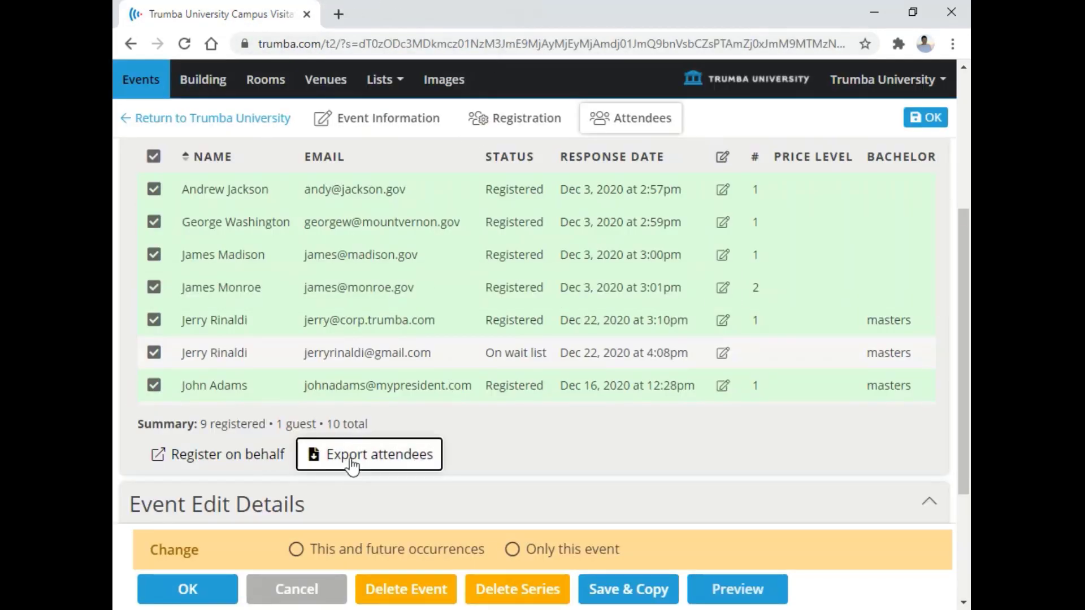